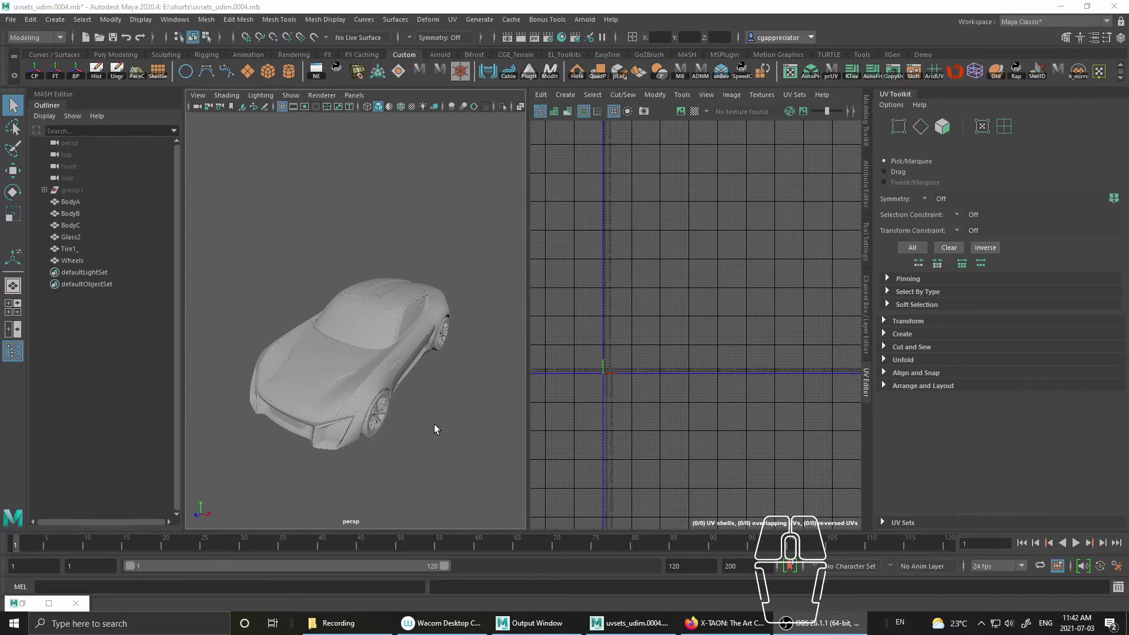
- Select all six car meshes and open the UV Set Editor for them
middle_click_drag(451, 430, 439, 390, "alt")
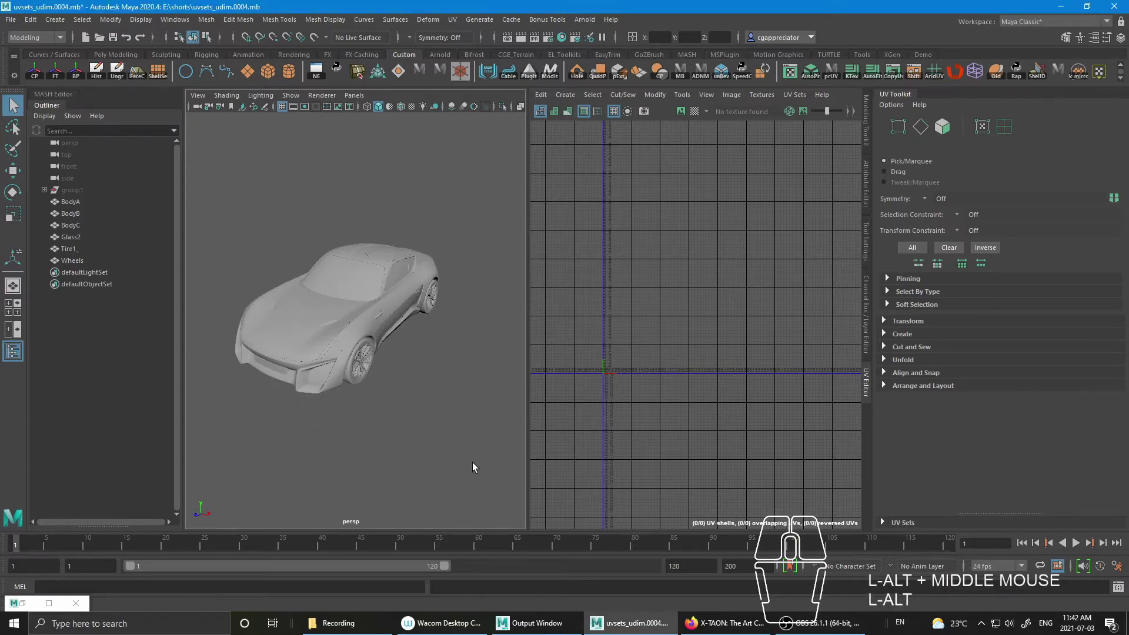
left_click_drag(493, 468, 220, 214)
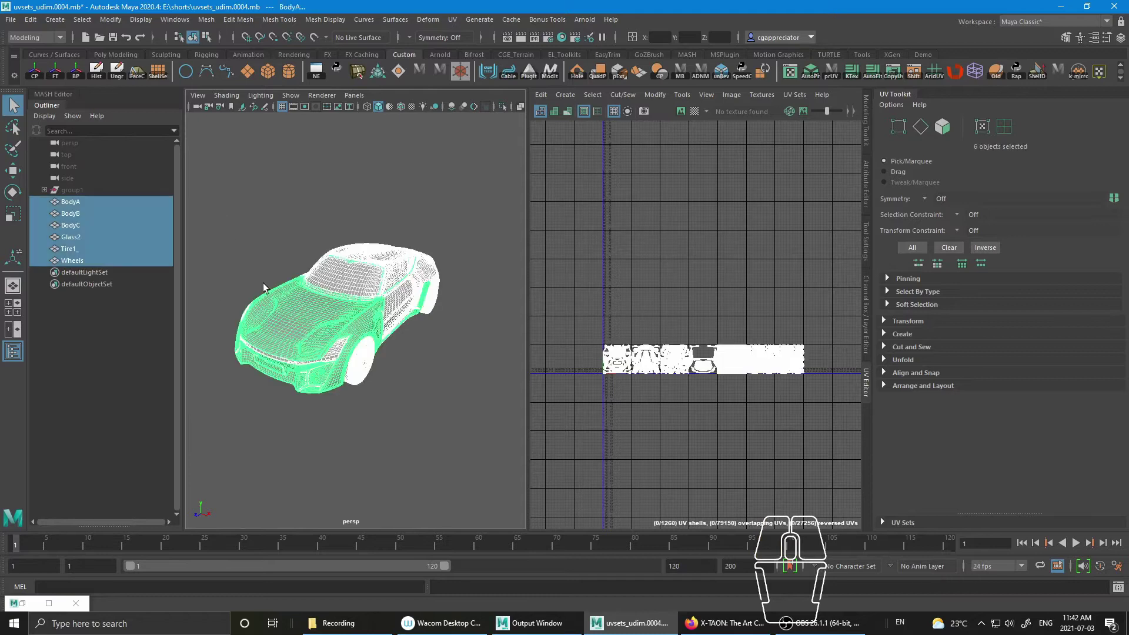
left_click(452, 21)
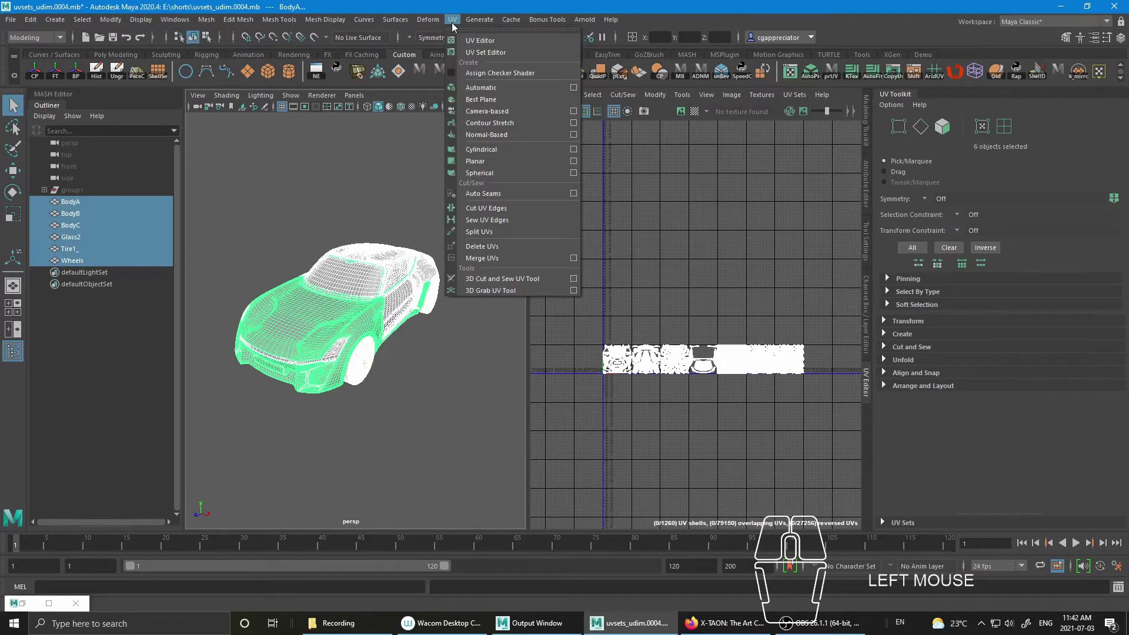
left_click(476, 53)
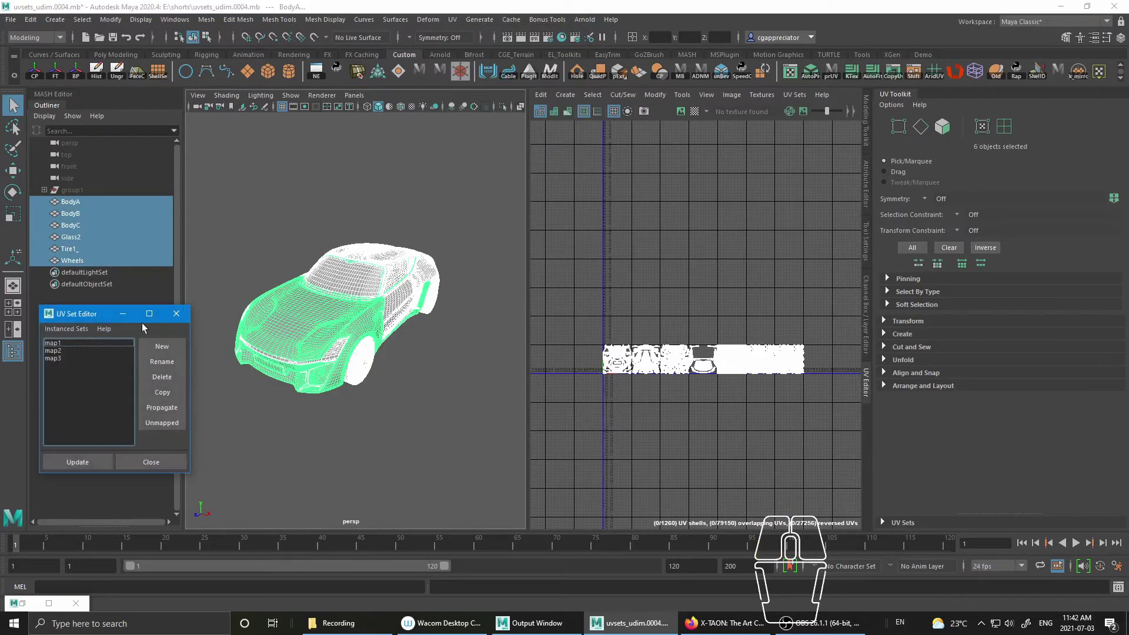
left_click_drag(94, 315, 90, 323)
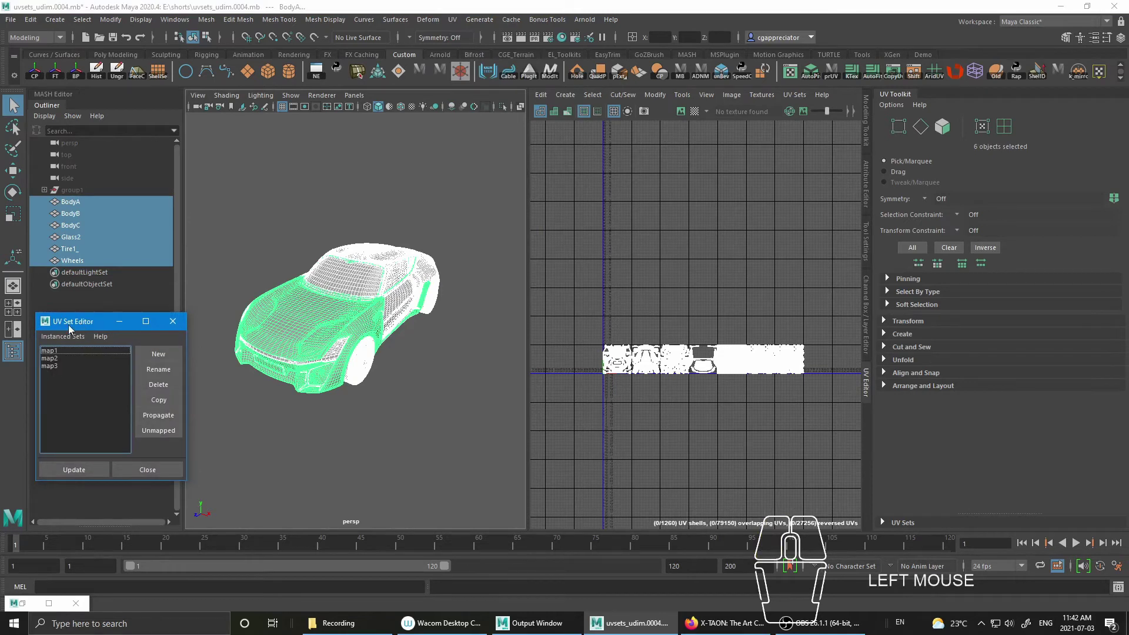
- Display UV sets map1 and map2 of the car meshes and examine how each layout occupies the UV tiles
left_click(54, 351)
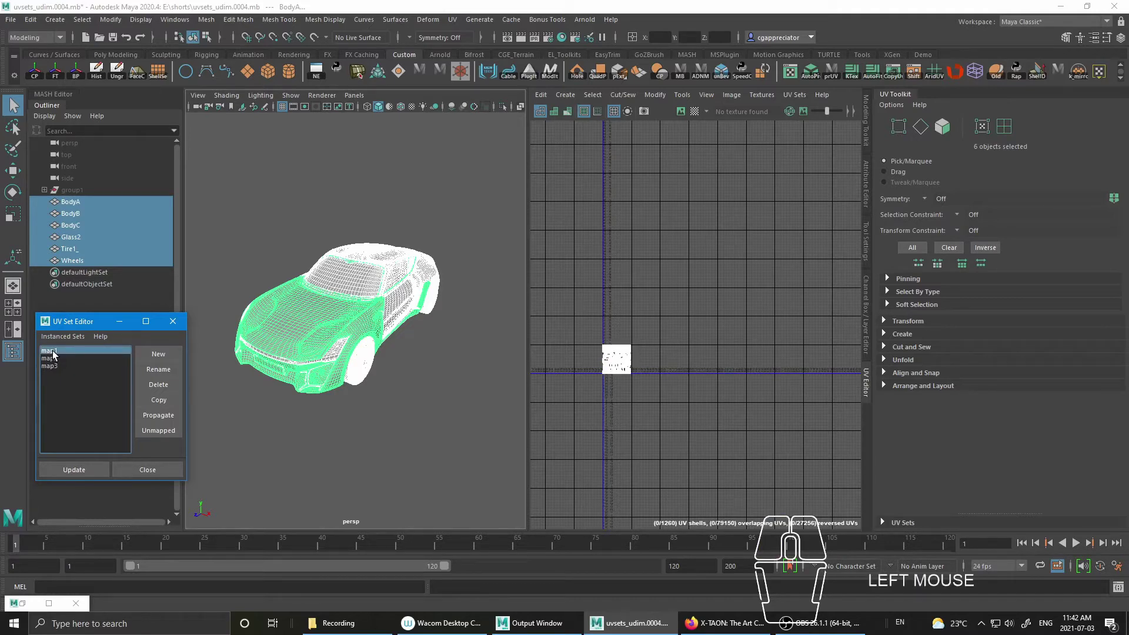
right_click_drag(634, 406, 653, 412, "alt")
middle_click_drag(653, 412, 706, 383, "alt")
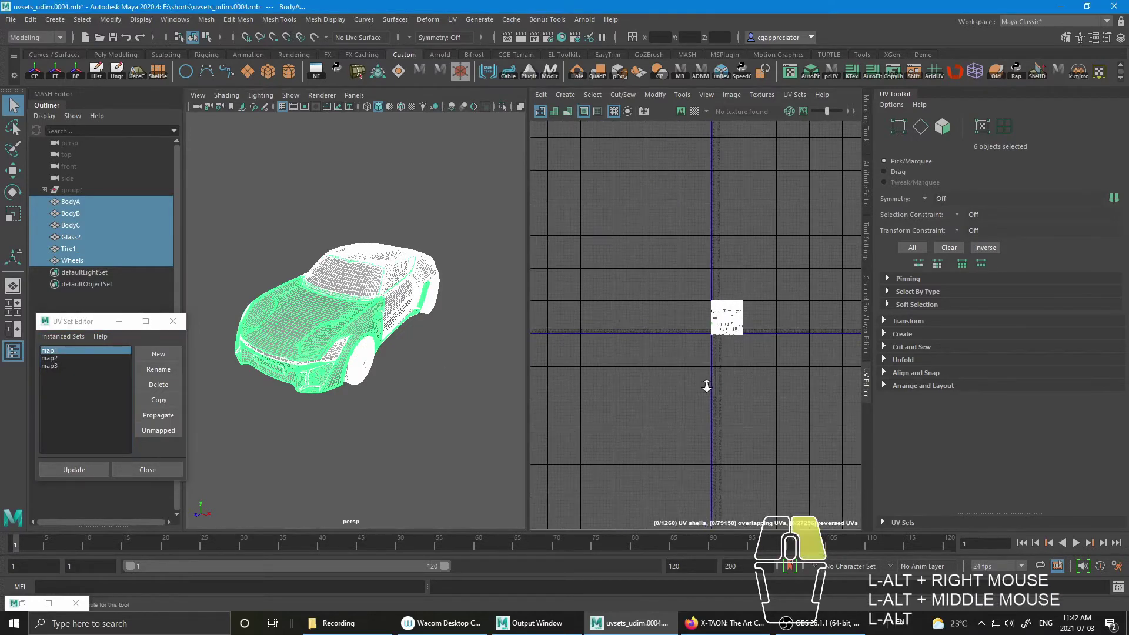
right_click_drag(705, 383, 651, 405, "alt")
middle_click_drag(652, 406, 575, 404, "alt")
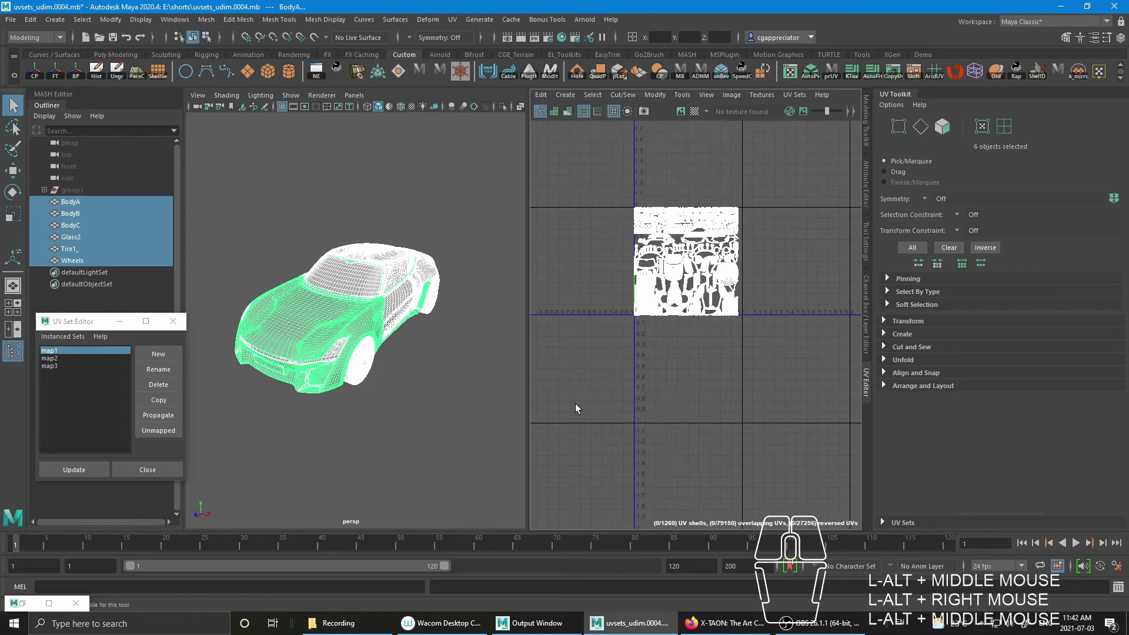
left_click(49, 358)
right_click_drag(594, 408, 785, 404, "alt")
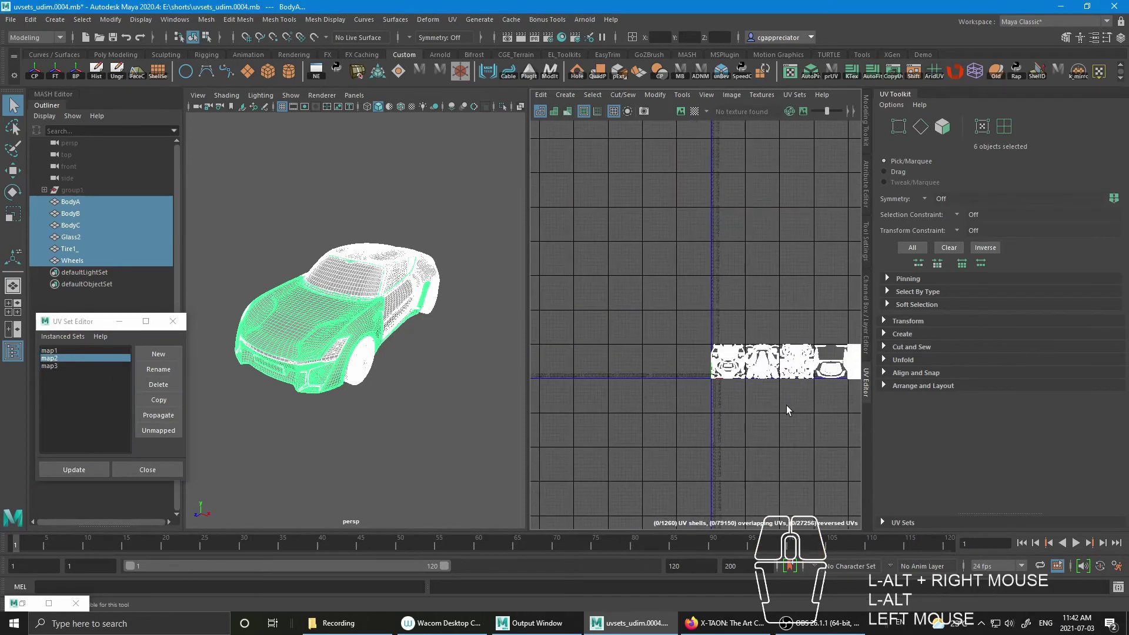
middle_click_drag(786, 404, 686, 393, "alt")
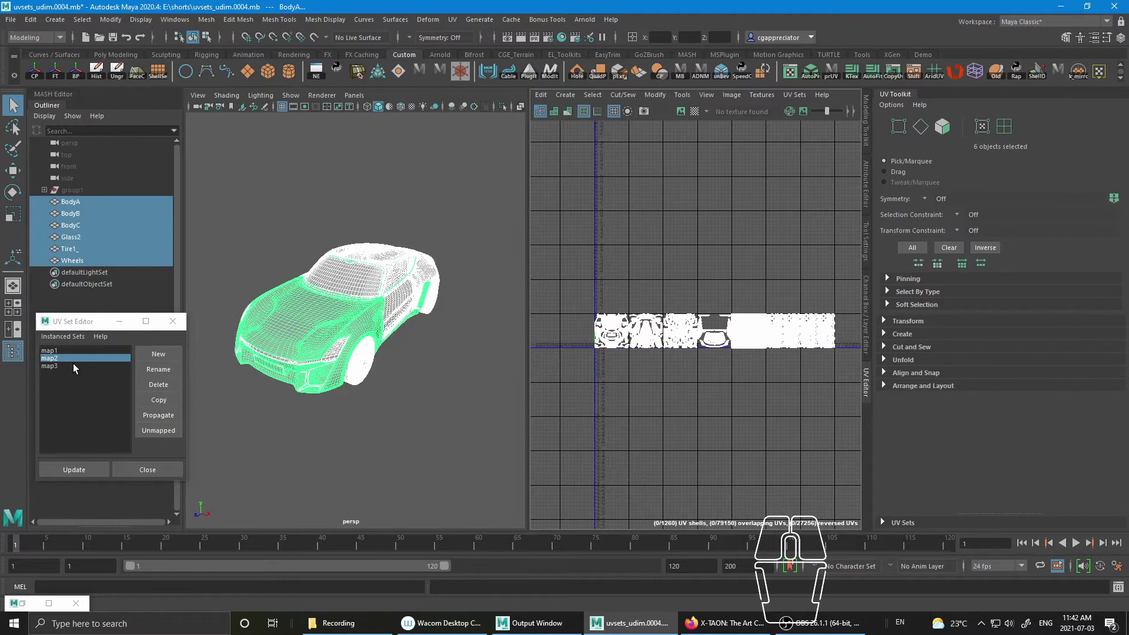
- Make map3 the current UV set for the car meshes, inspect its layout, and close the UV Set Editor
left_click(55, 365)
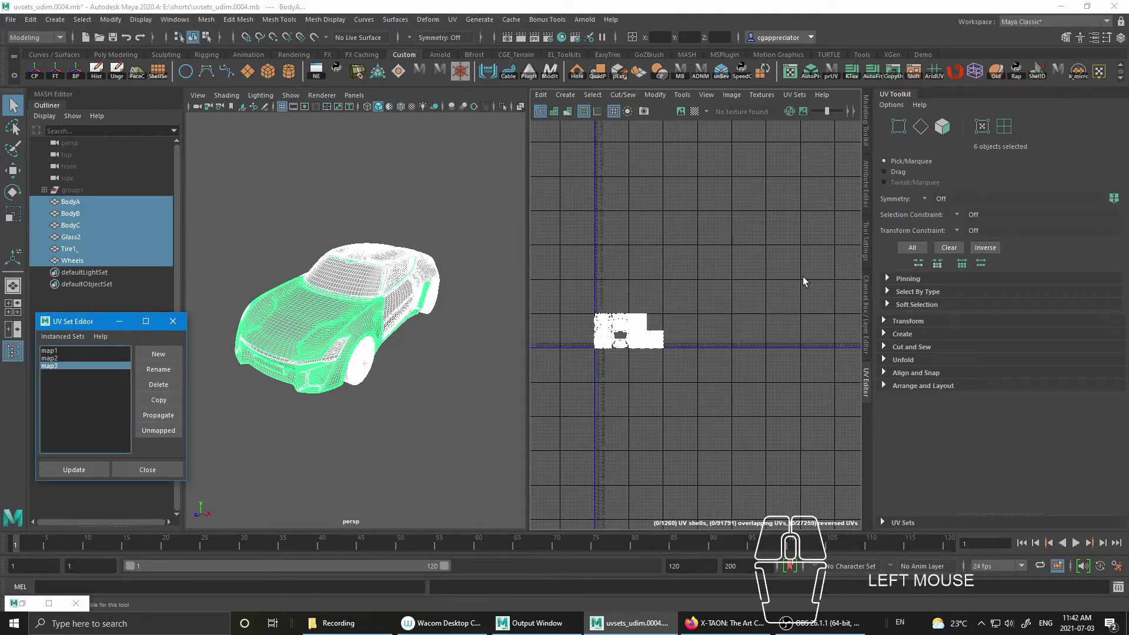
right_click_drag(654, 390, 647, 383, "alt")
middle_click_drag(648, 383, 664, 400, "alt")
right_click_drag(665, 400, 700, 411, "alt")
middle_click_drag(699, 411, 720, 421, "alt")
right_click_drag(721, 420, 772, 440, "alt")
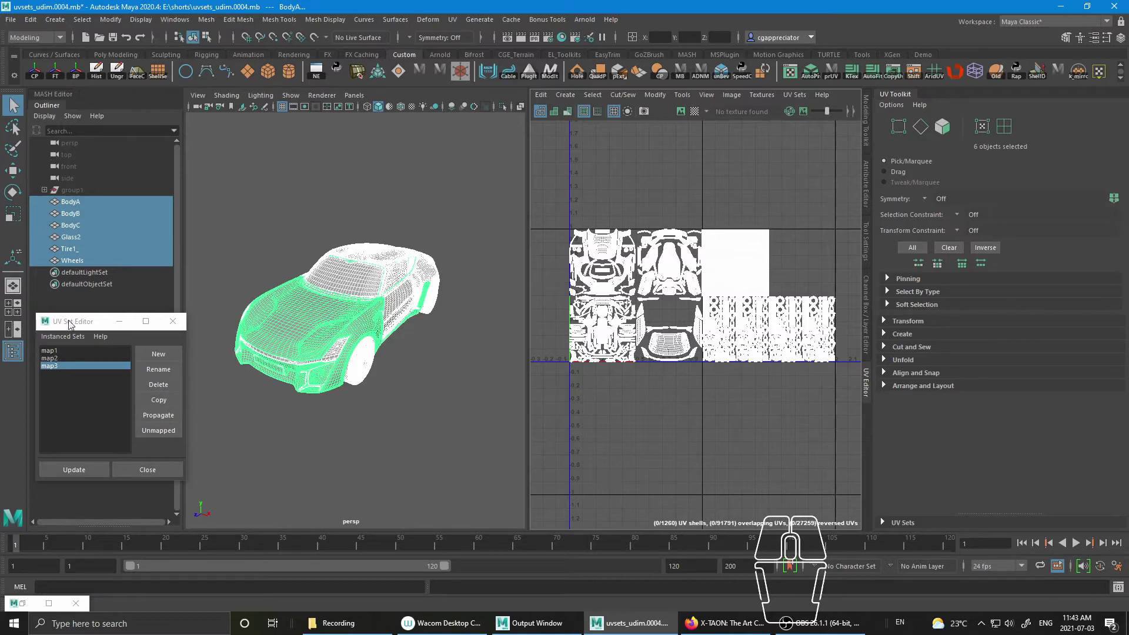
left_click_drag(70, 323, 92, 325)
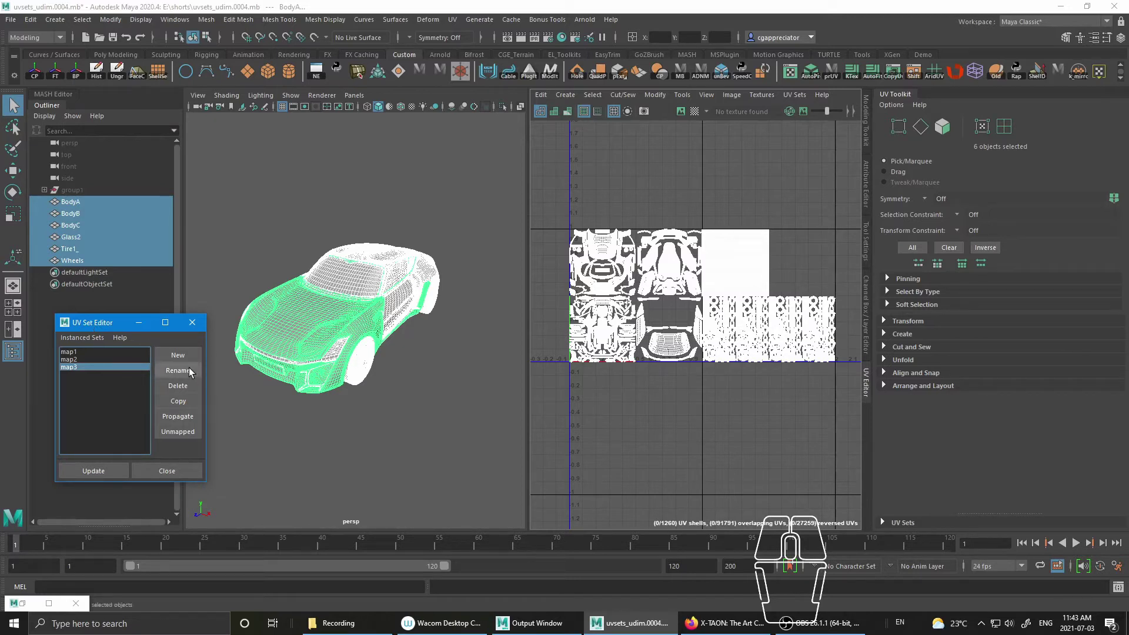
left_click(192, 323)
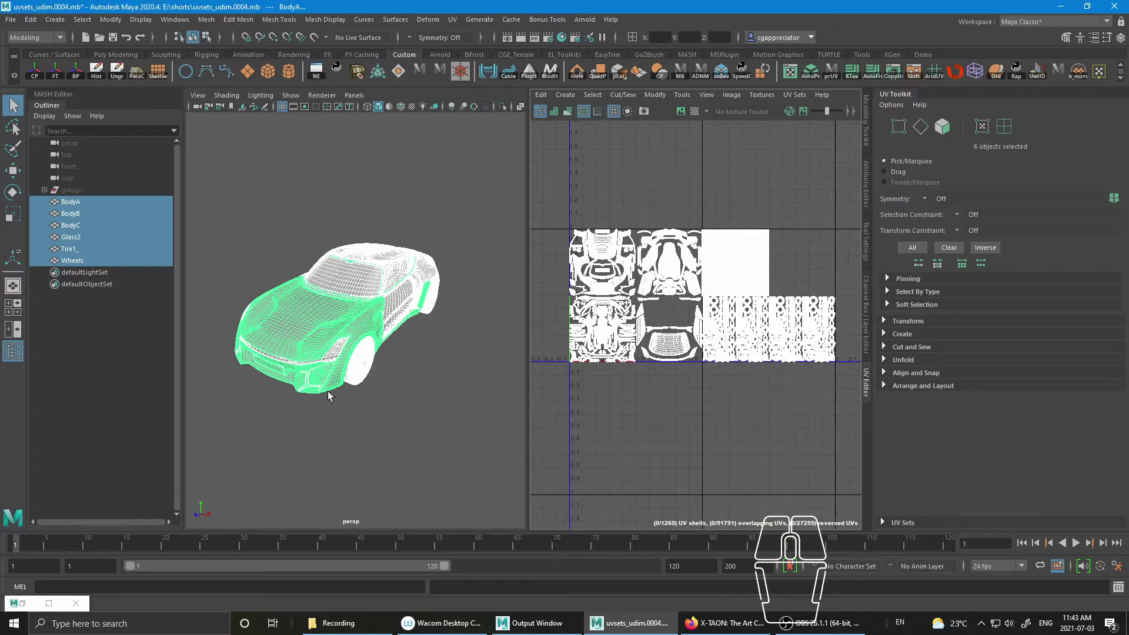
- Show the enlarged UV Sets list in the UV Toolkit and move map3 to the top of BodyAShape's UV sets
left_click(884, 521)
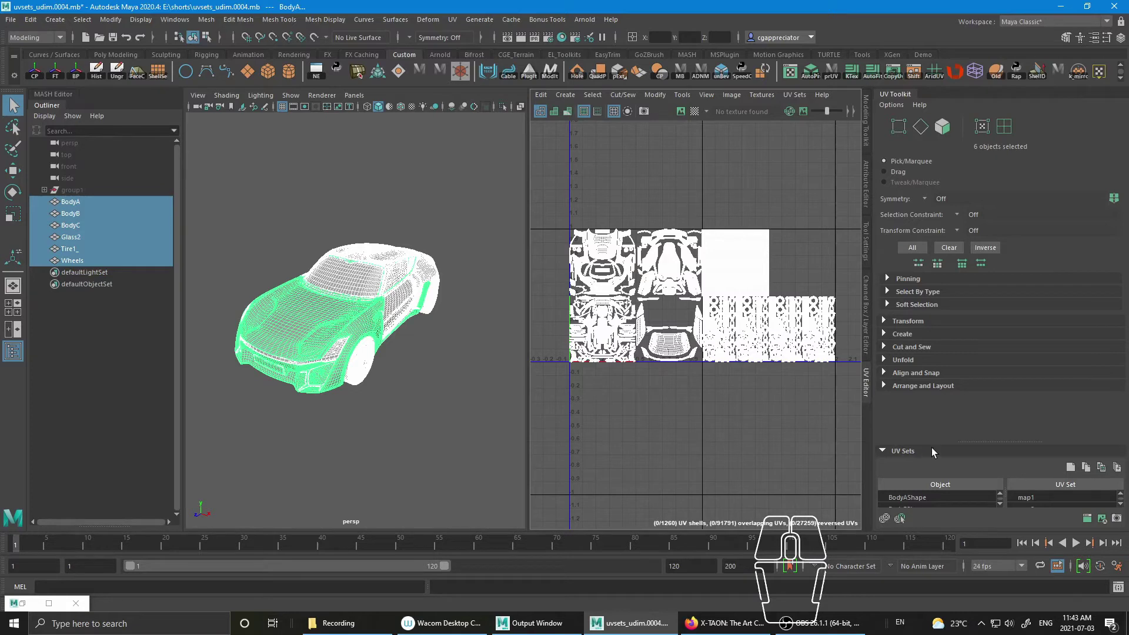
left_click_drag(989, 443, 1000, 332)
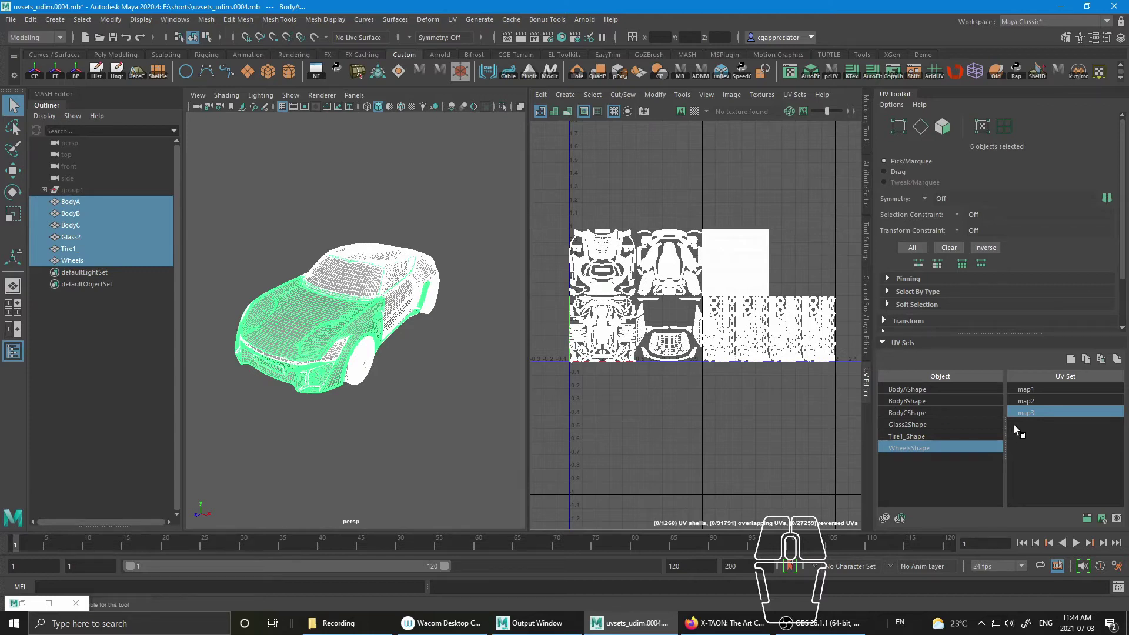
left_click(911, 390)
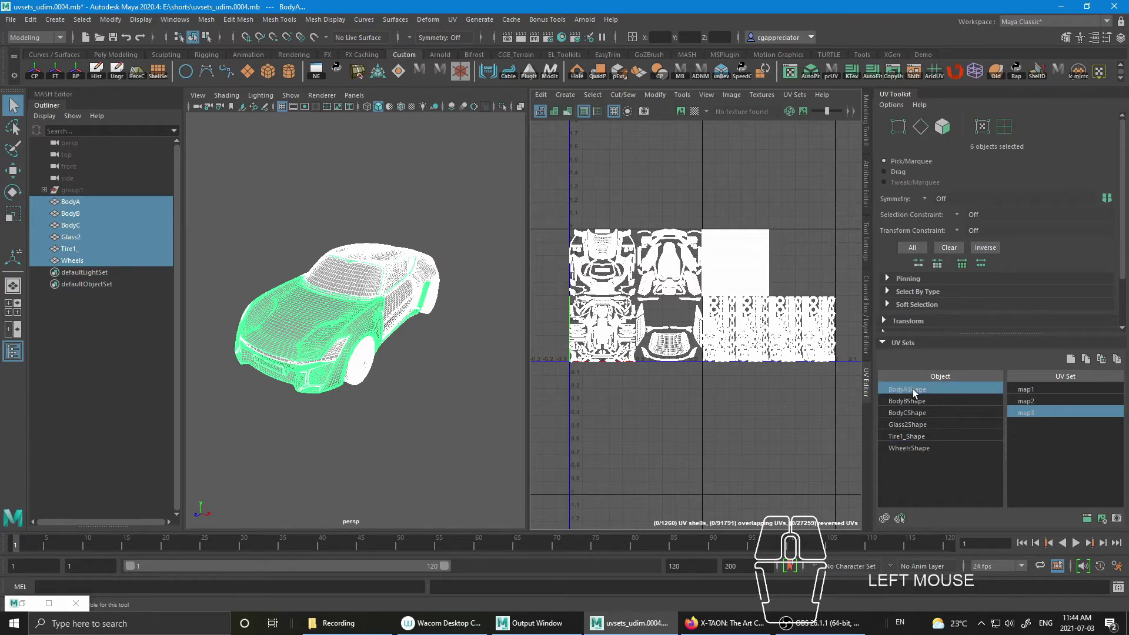
left_click_drag(926, 393, 1040, 413)
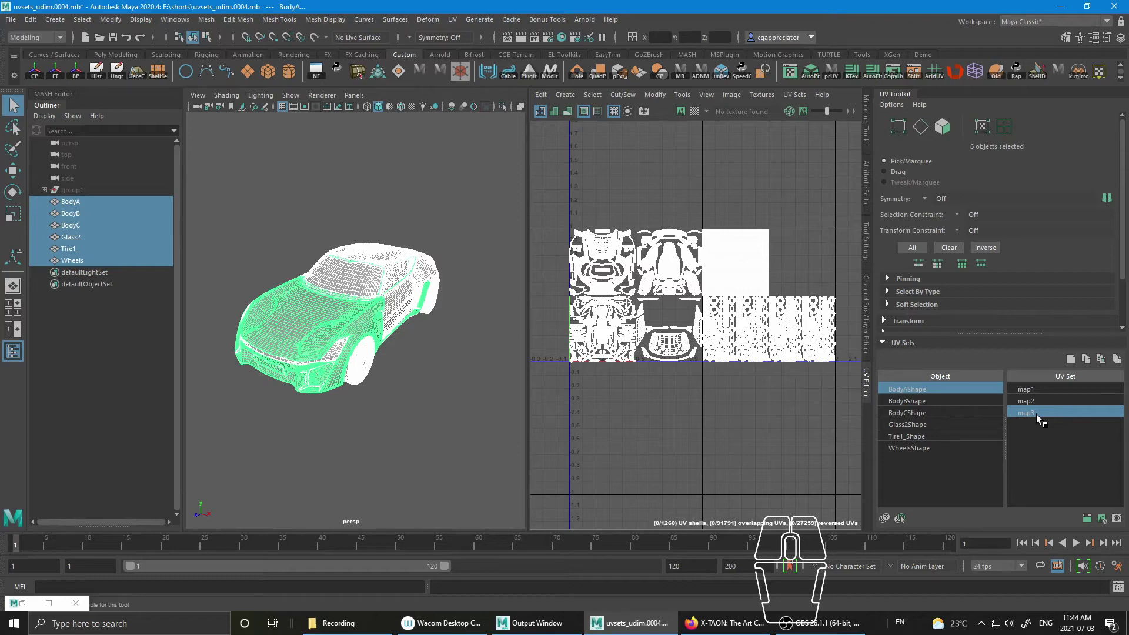
right_click(1036, 414)
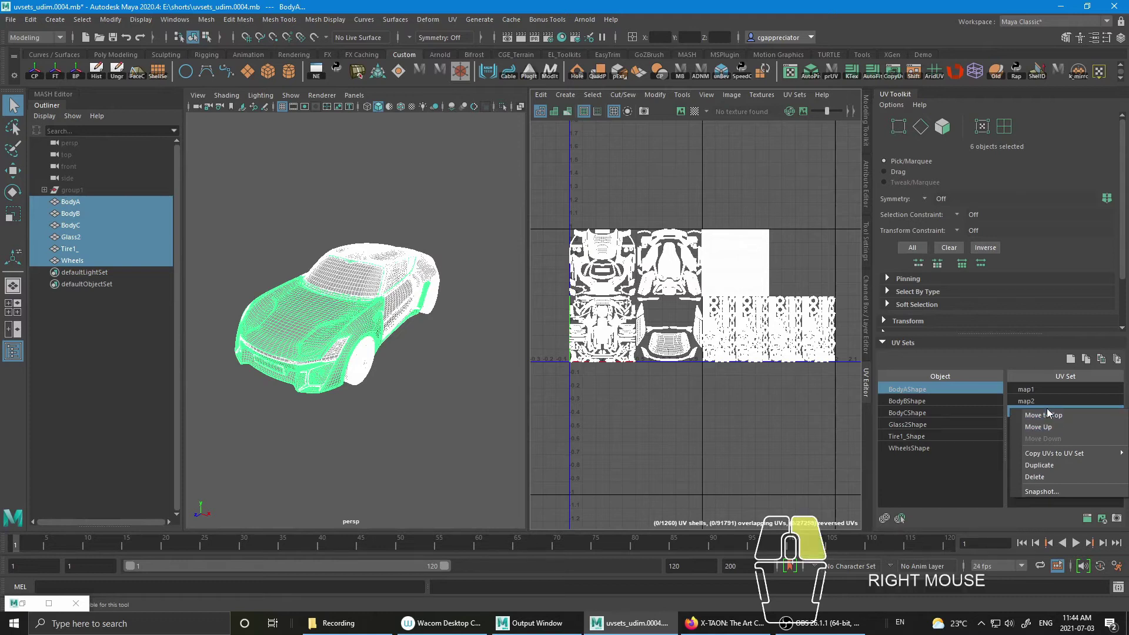
left_click(1050, 415)
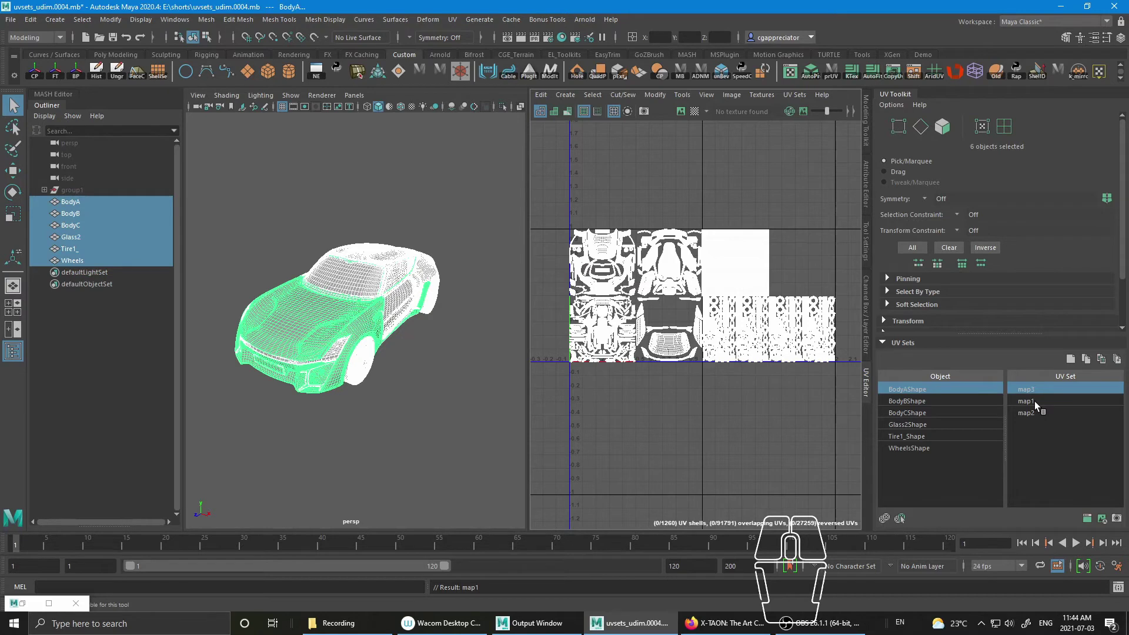
- Move map1 down one place, below map2, in BodyAShape's UV sets
left_click(1035, 401)
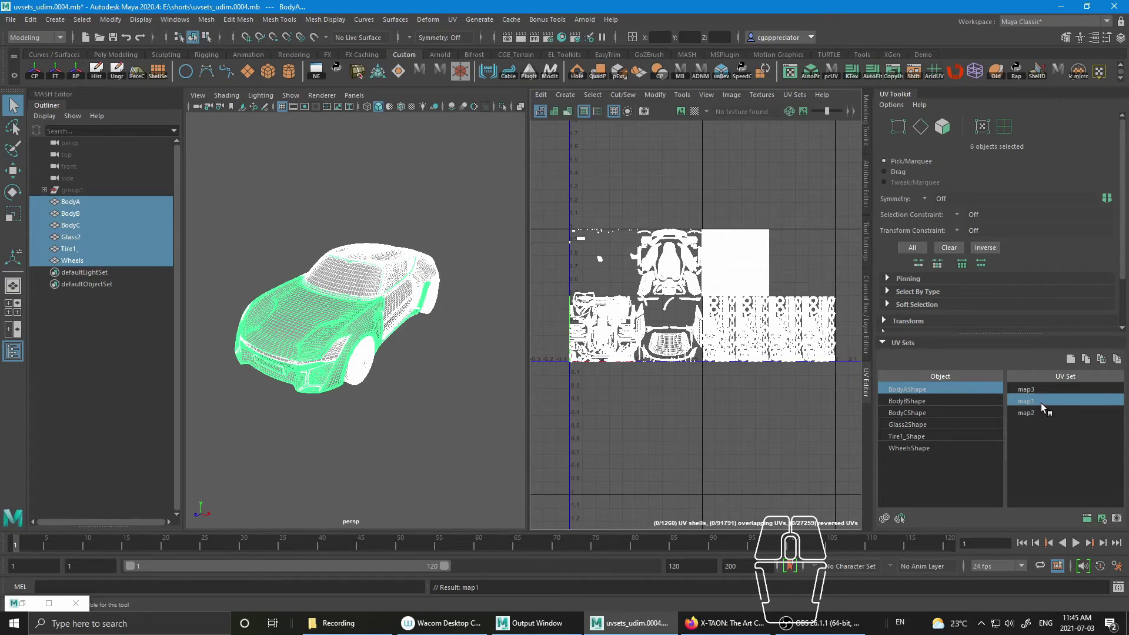
right_click(1043, 403)
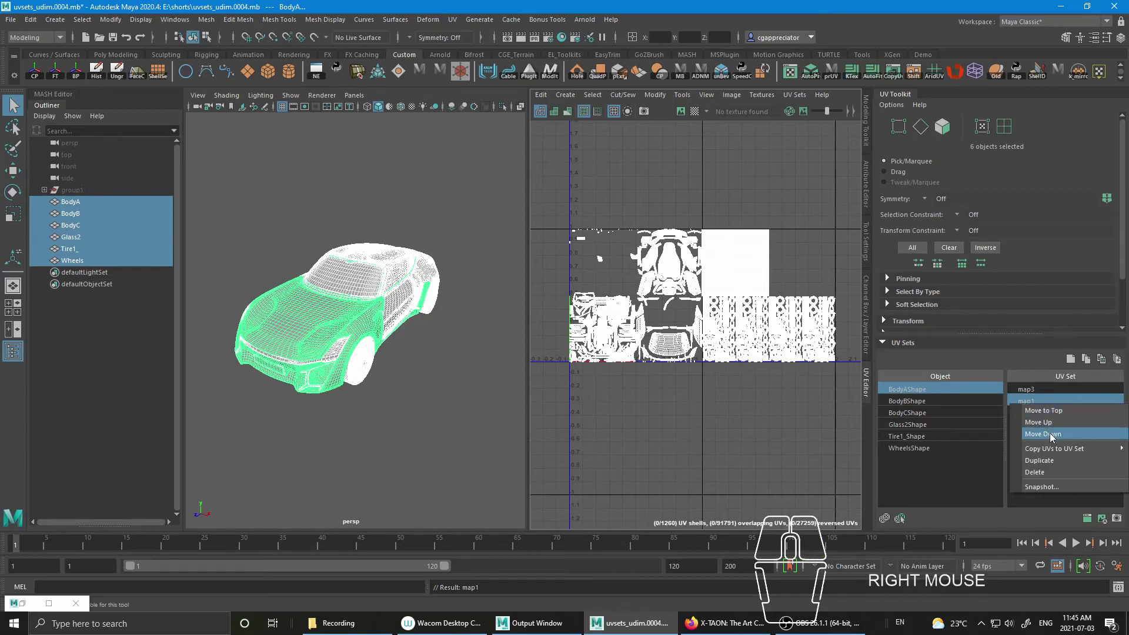
left_click(1050, 434)
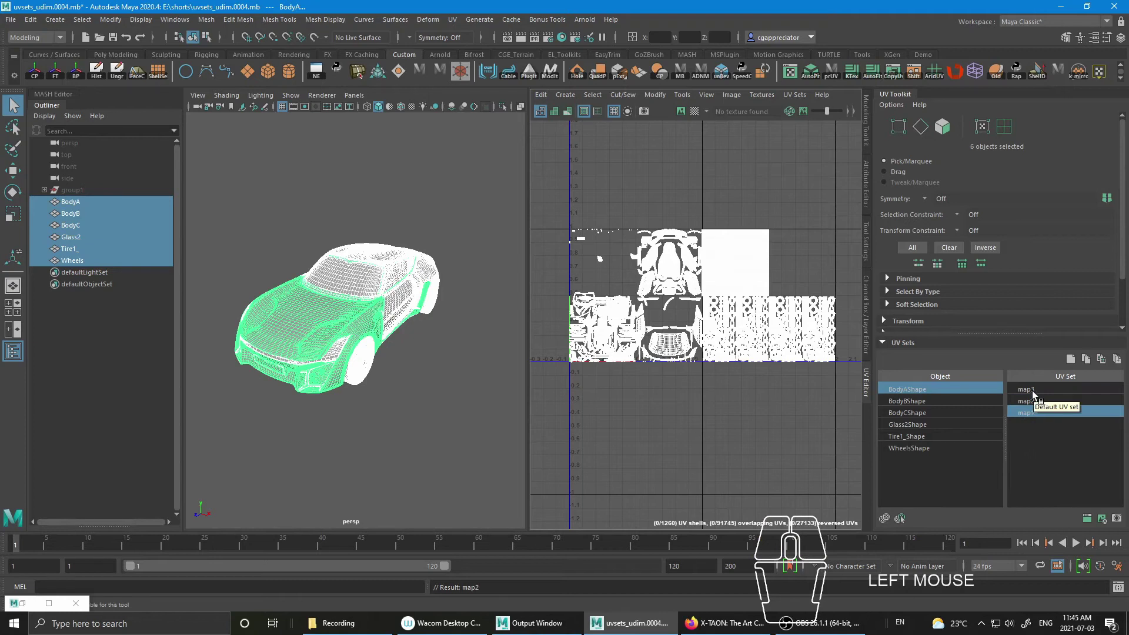
- Compare BodyAShape's UV sets by switching between them, leaving map3 as the current set
left_click(1029, 401)
left_click(1032, 413)
left_click(1035, 391)
left_click(1038, 413)
left_click(1035, 392)
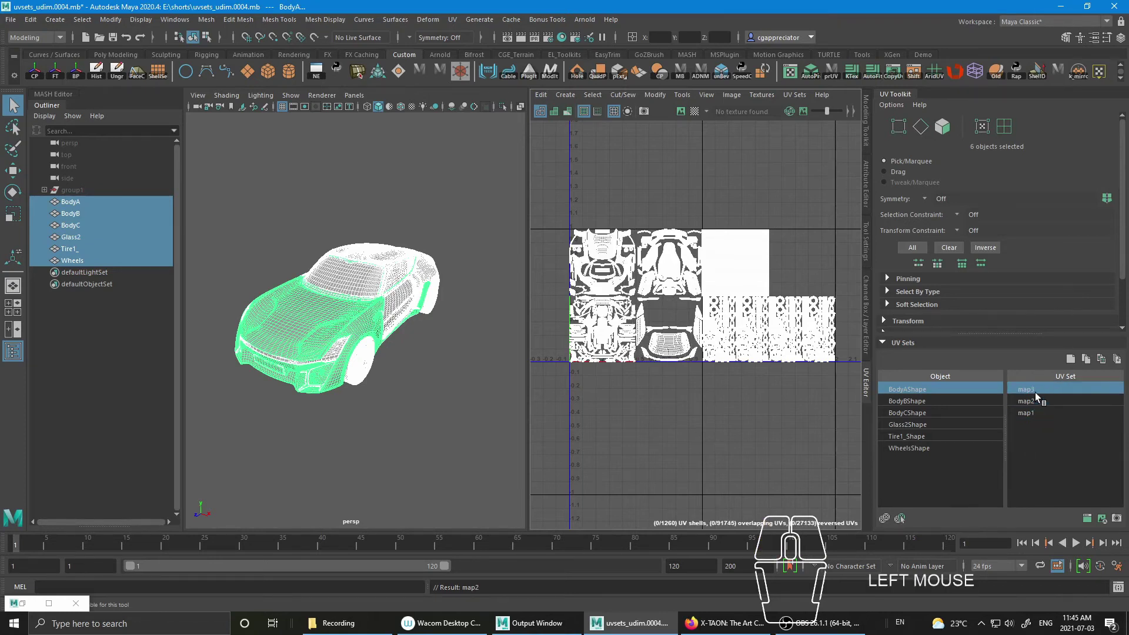
- Reorder BodyBShape's UV sets by moving map3 to the top and map1 down below map2
left_click(927, 402)
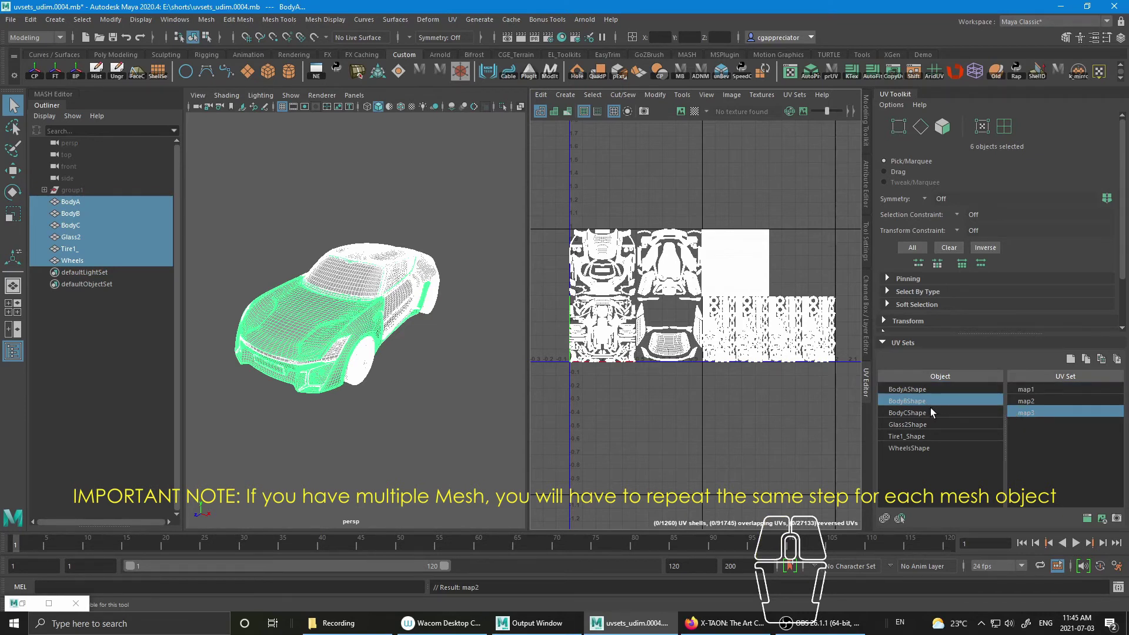
right_click(1029, 411)
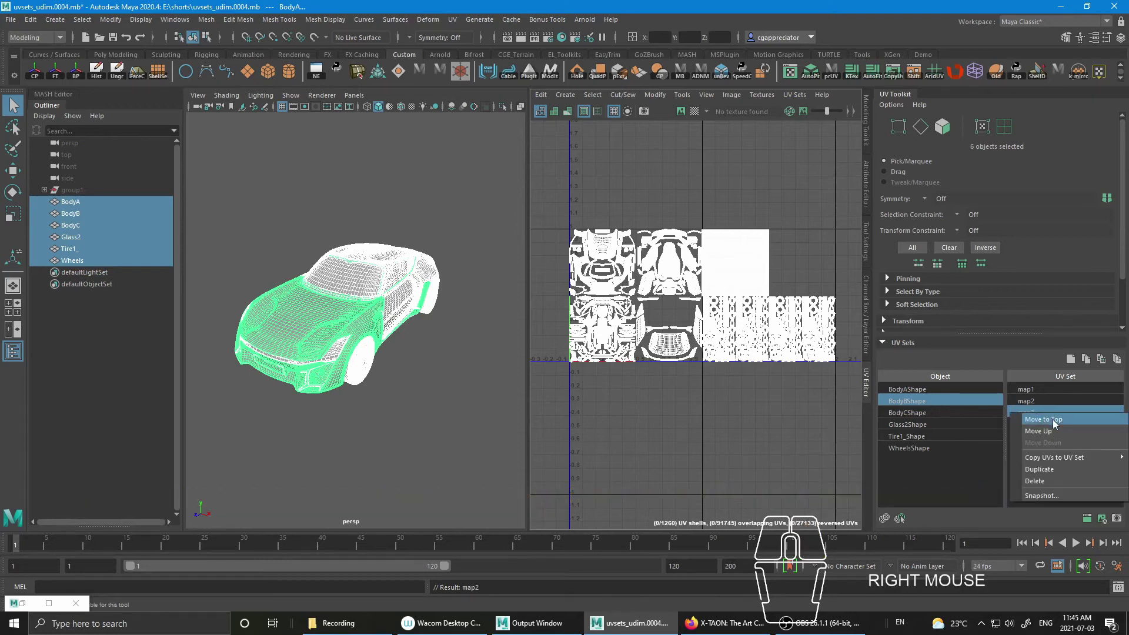
left_click(1057, 420)
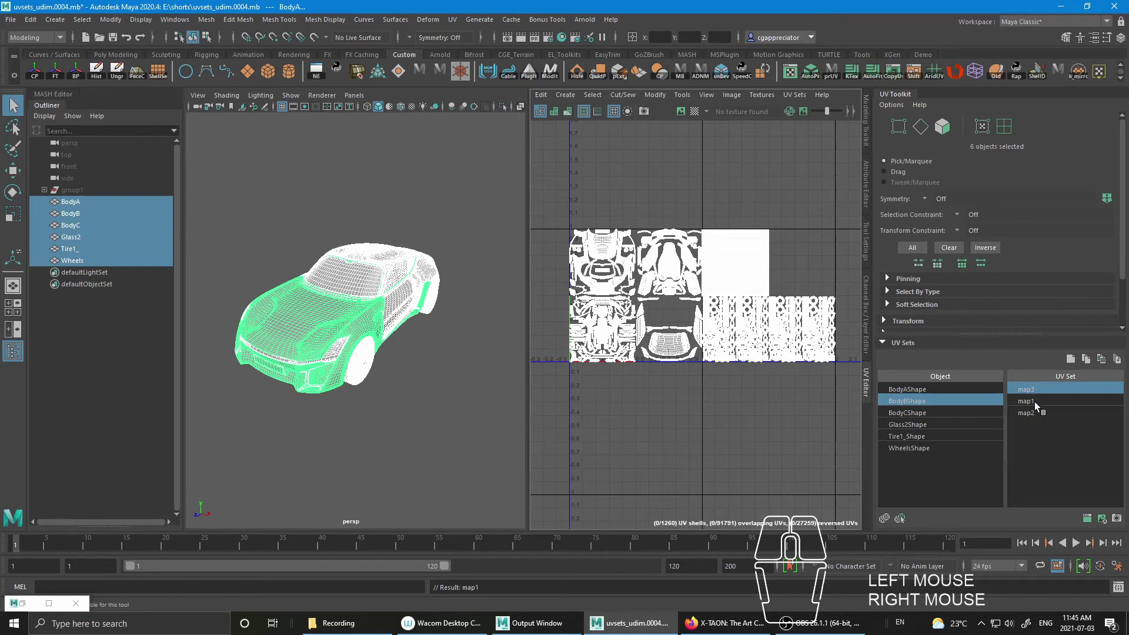
left_click(1035, 401)
right_click(1035, 401)
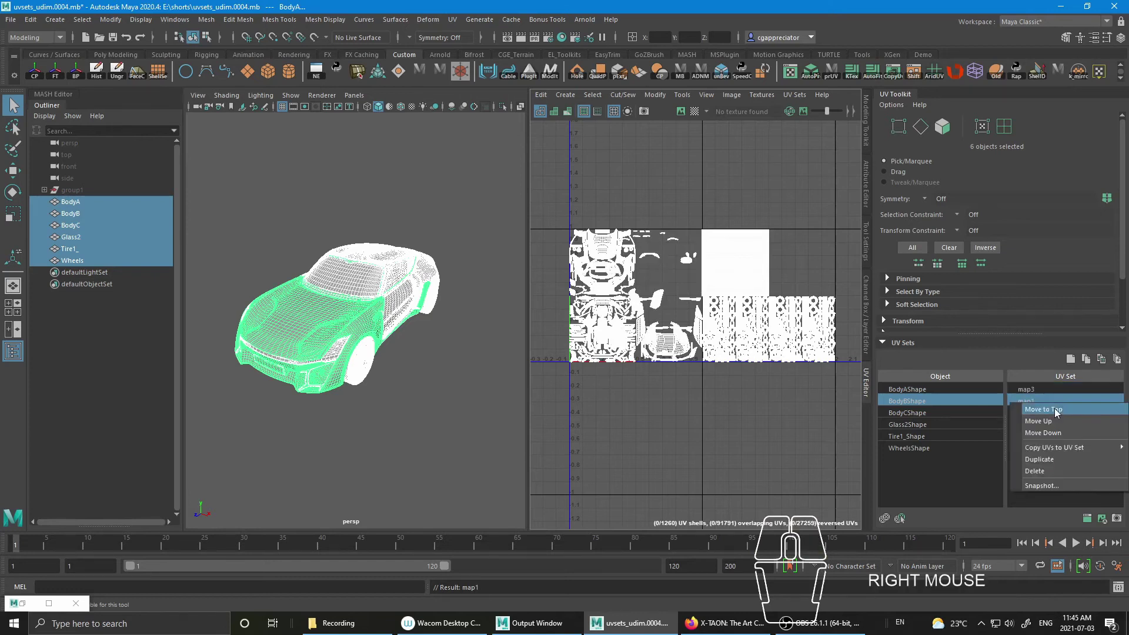
left_click(1057, 424)
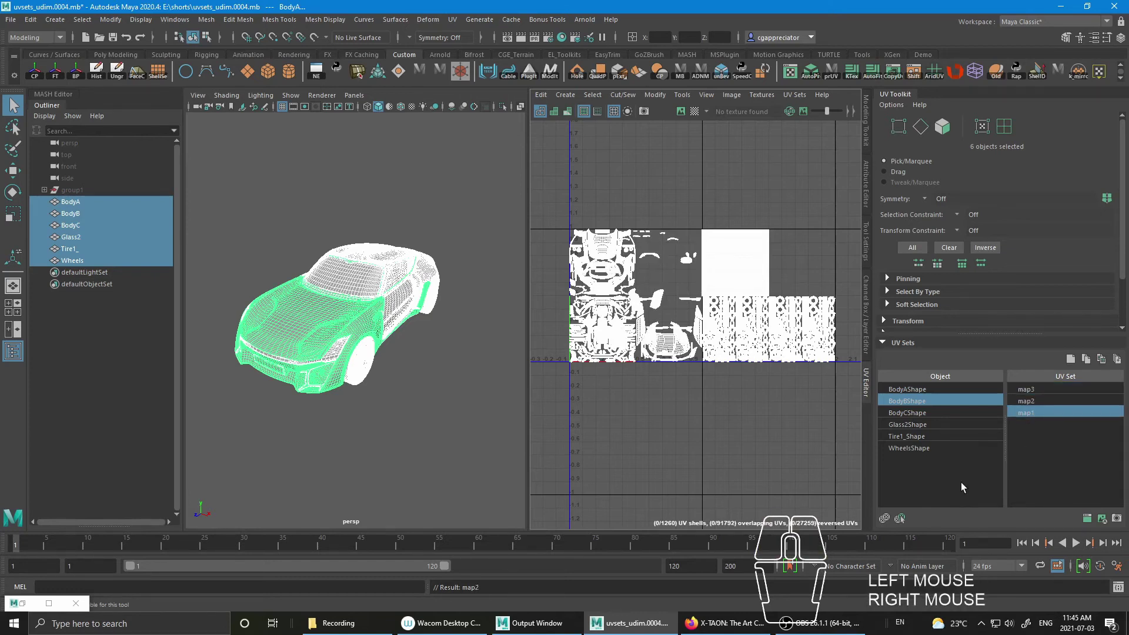
- Reorder BodyCShape's UV sets to map3, map2, map1
left_click(901, 412)
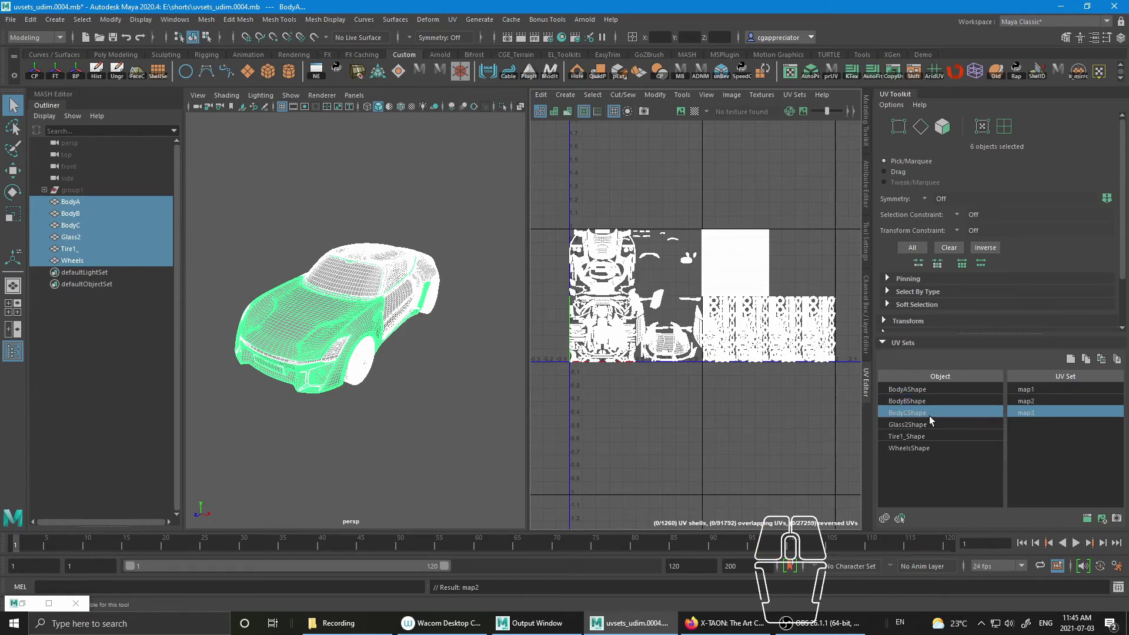
left_click_drag(929, 415, 1037, 410)
right_click(1033, 411)
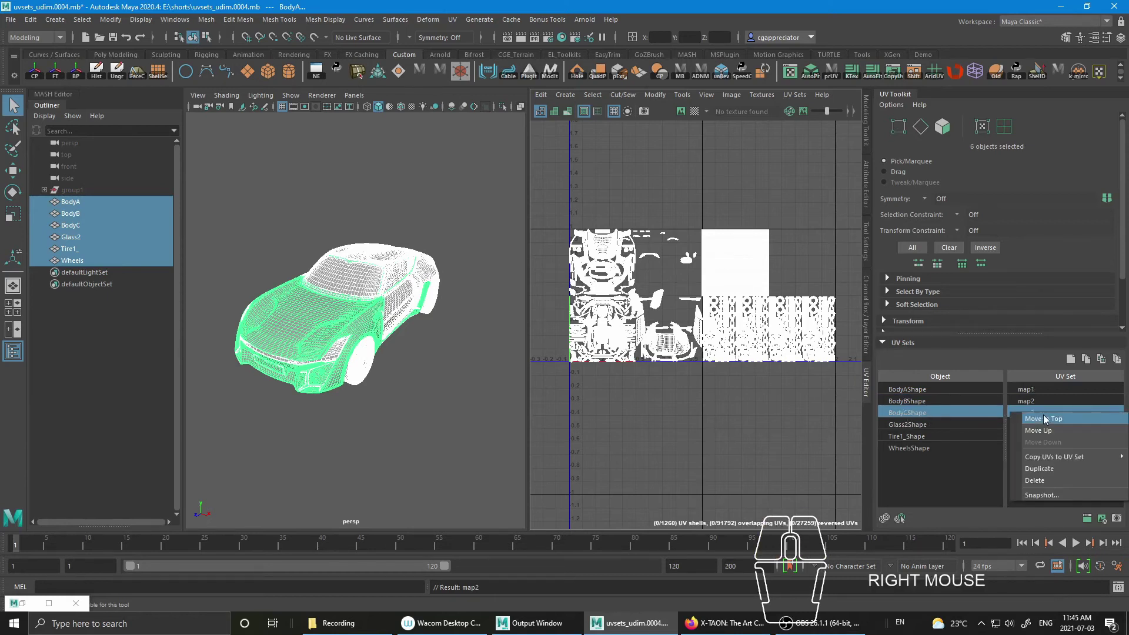
left_click(1061, 419)
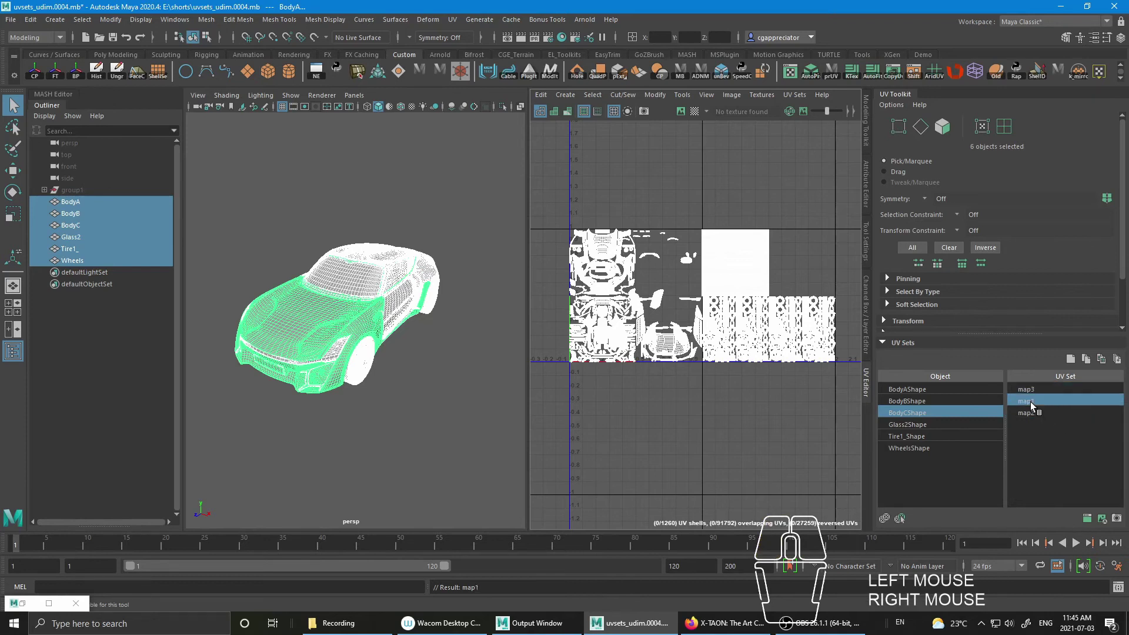
right_click(1030, 401)
left_click(1051, 435)
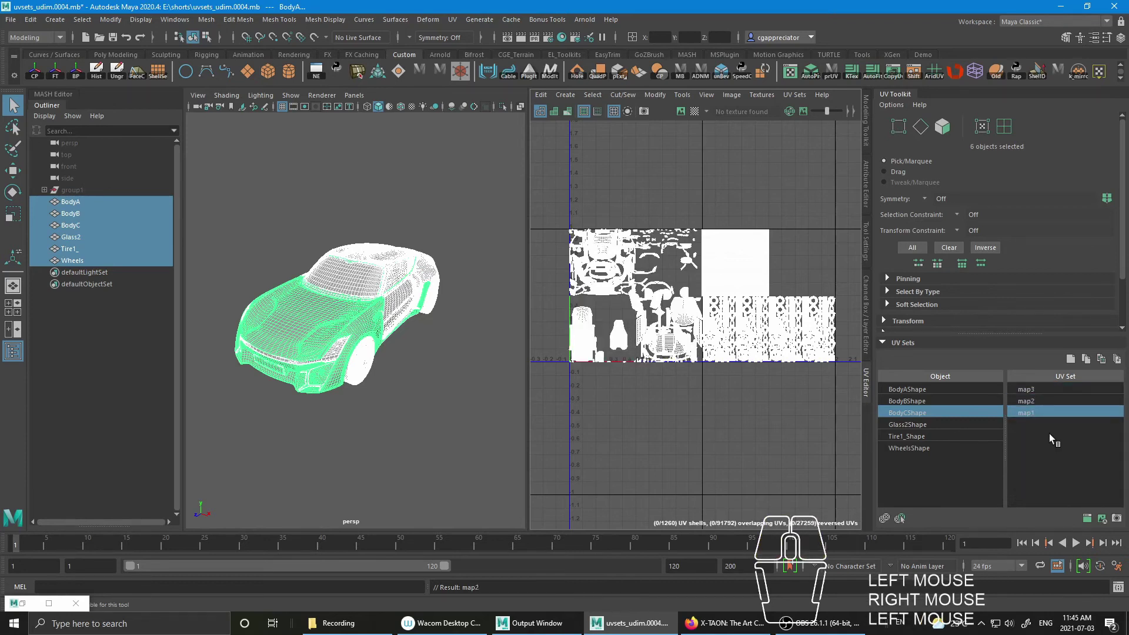
- Reorder Glass2Shape's UV sets by moving map3 to the top and map1 down below map2
left_click(915, 425)
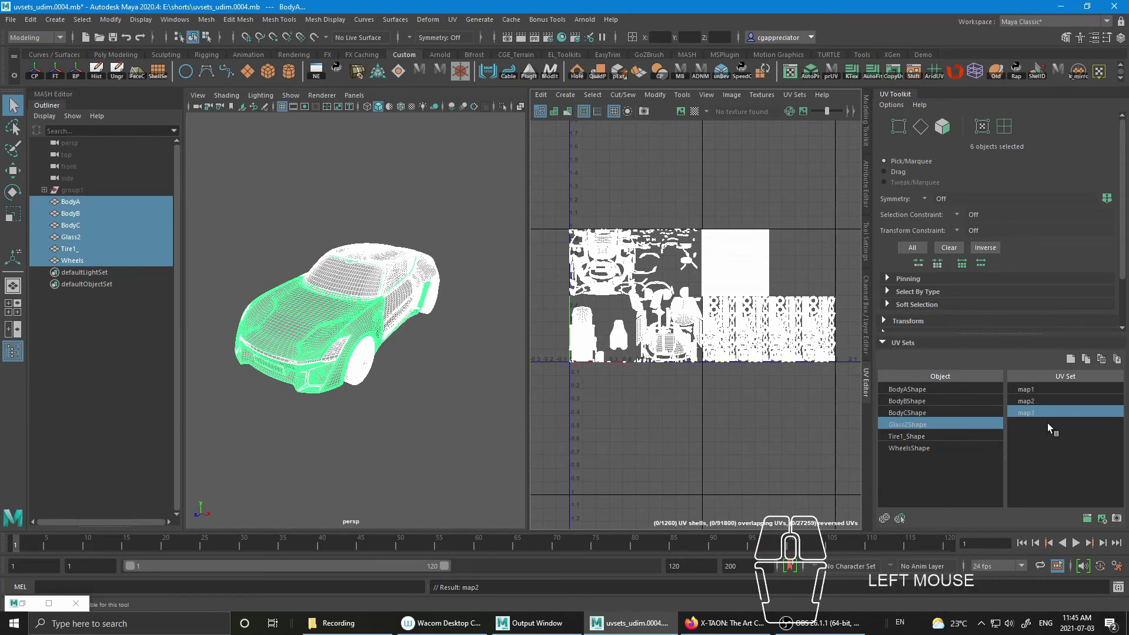
left_click_drag(1045, 414, 1033, 405)
right_click(1035, 411)
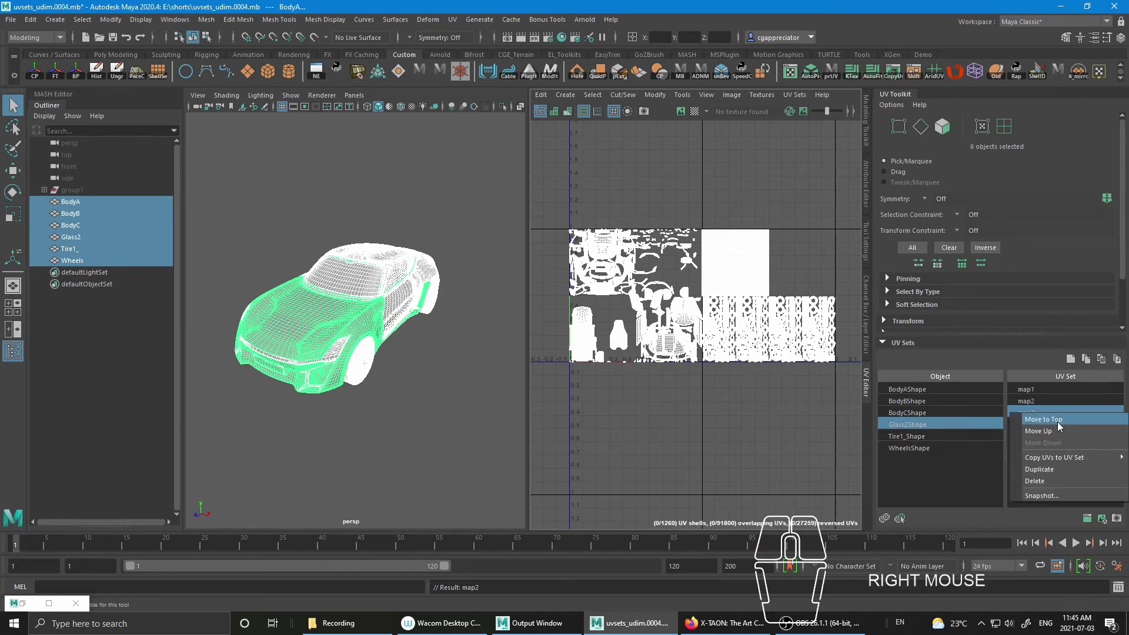
left_click(1057, 421)
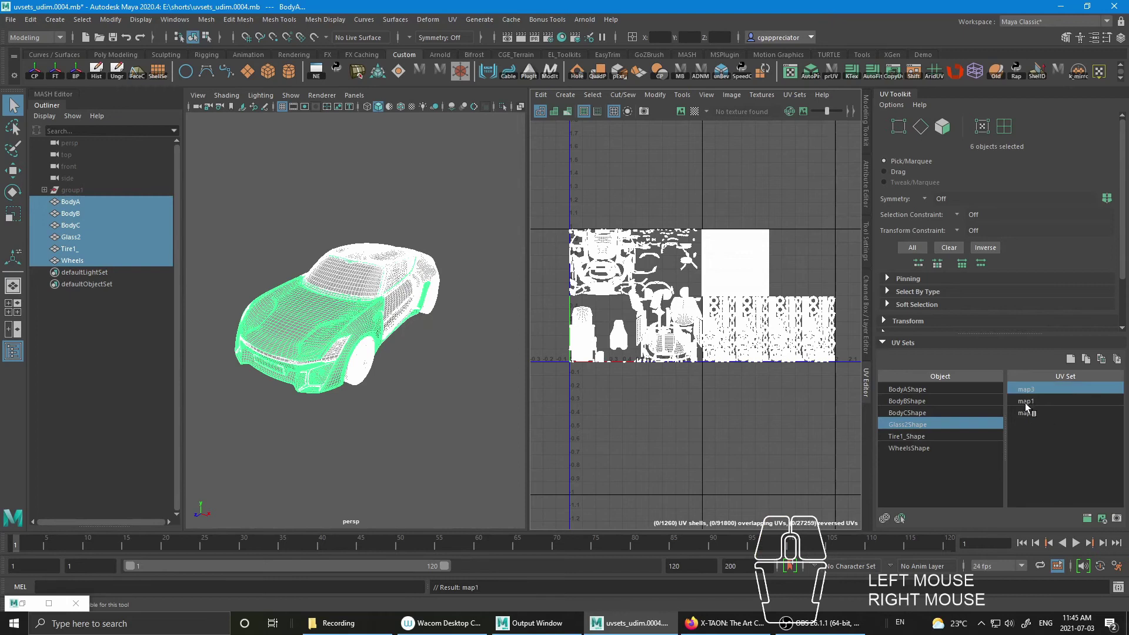
left_click(1025, 403)
right_click(1026, 404)
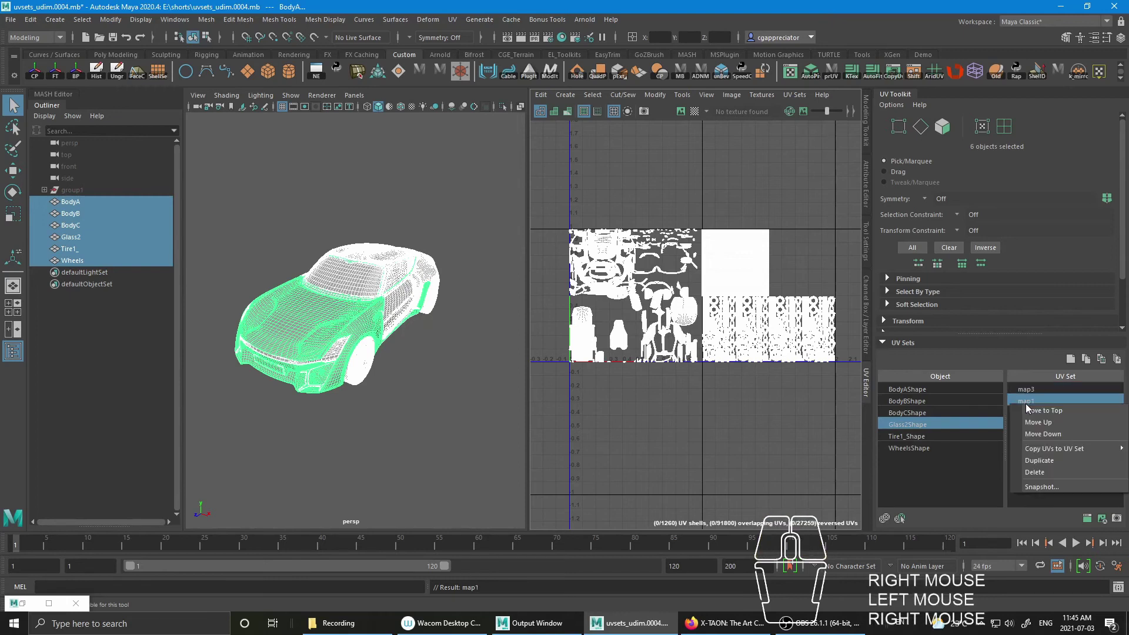
left_click(1045, 435)
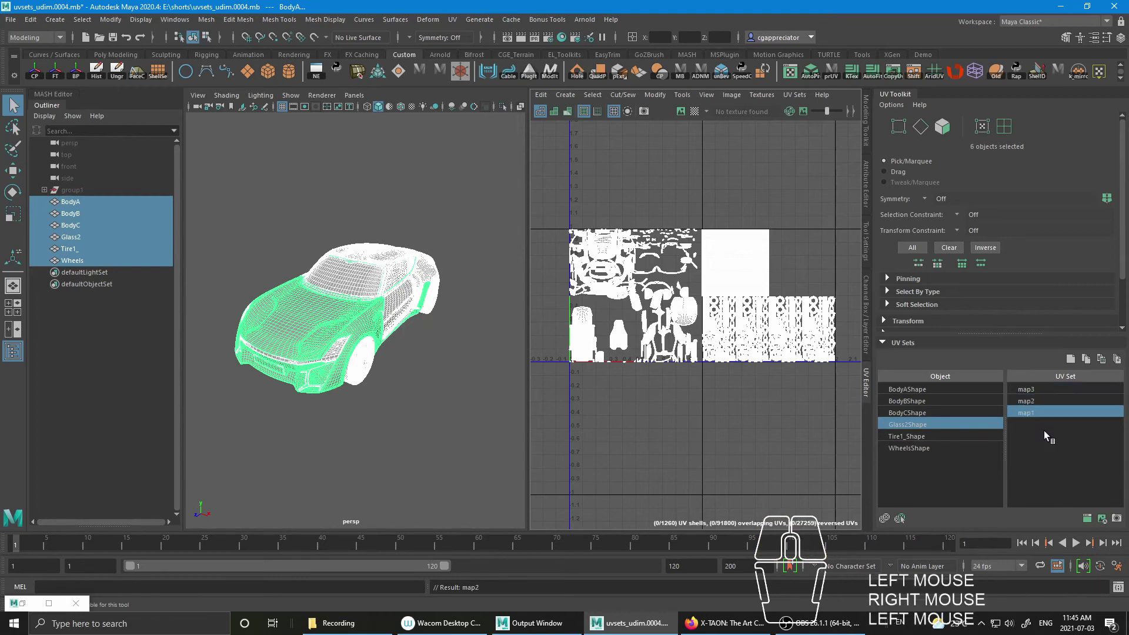
- Reorder Tire1_Shape's UV sets so the list runs map3, map2, map1
left_click(919, 436)
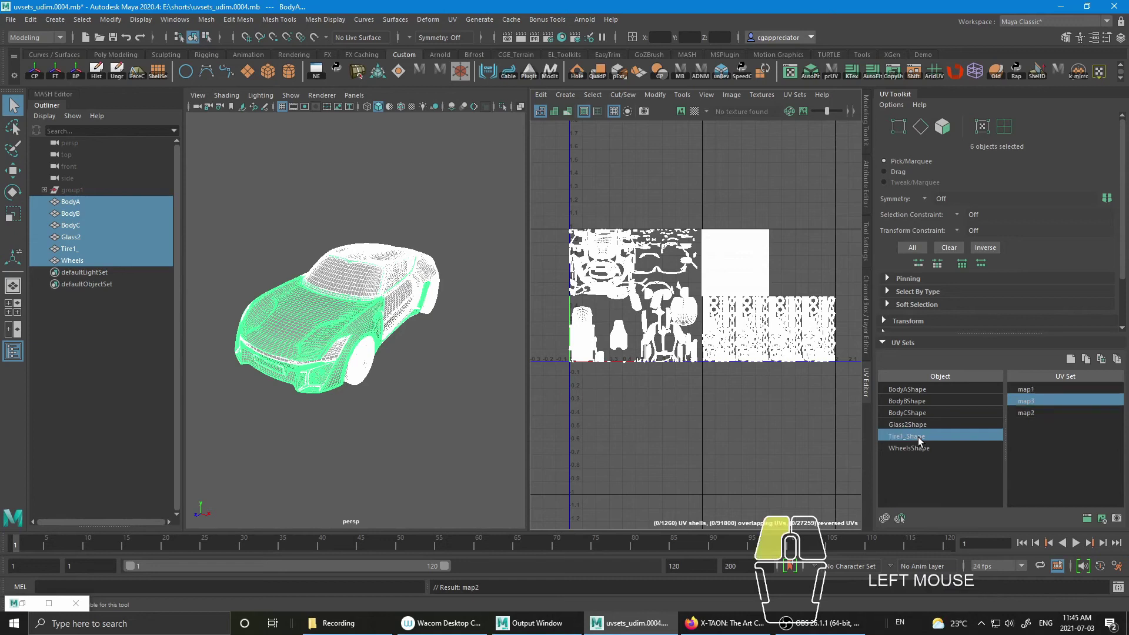
right_click(1036, 401)
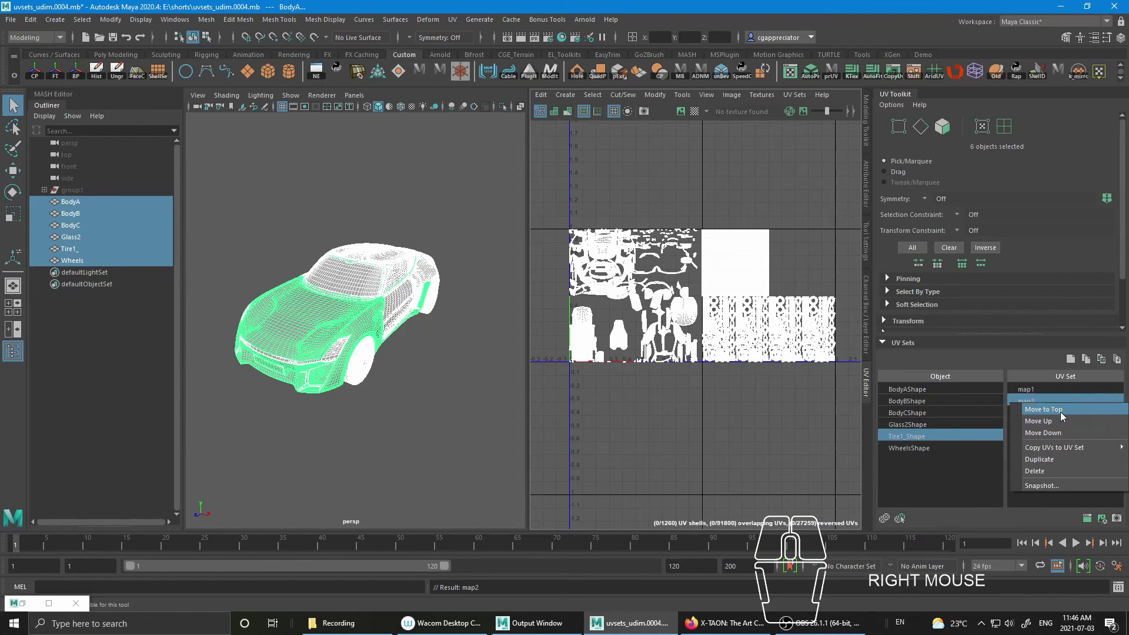
left_click(1062, 413)
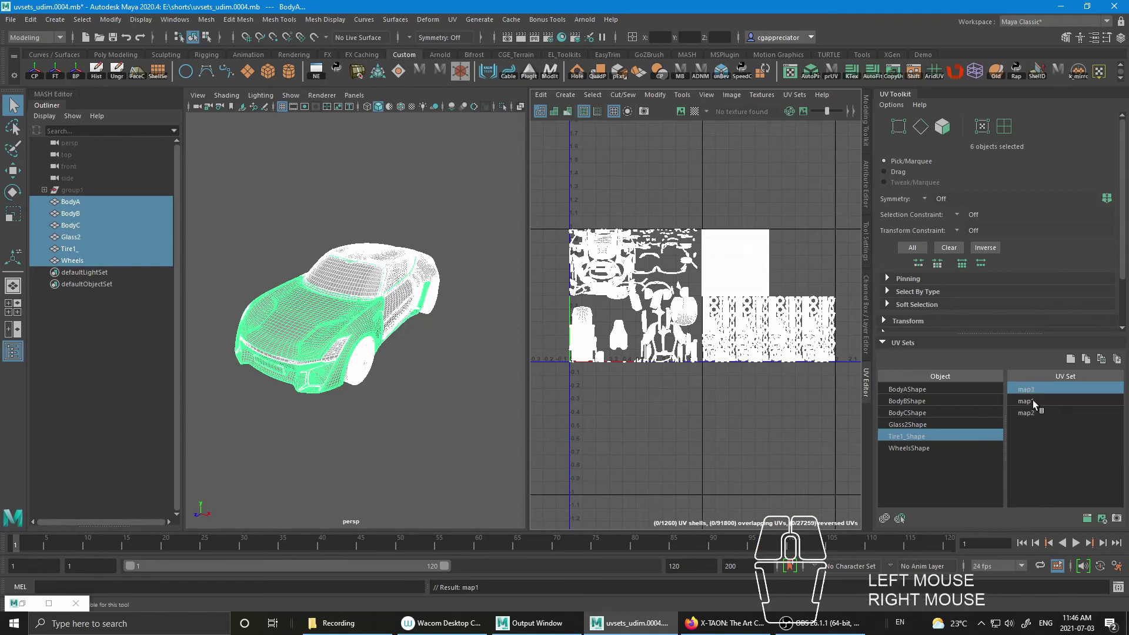
left_click(1033, 401)
right_click(1028, 401)
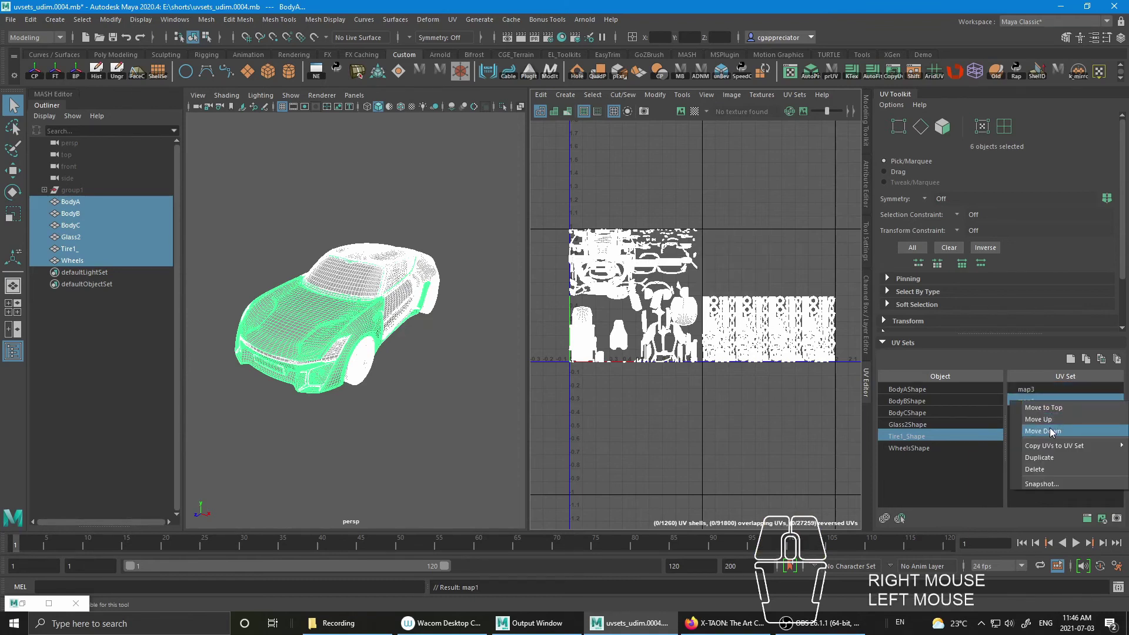
left_click(1050, 431)
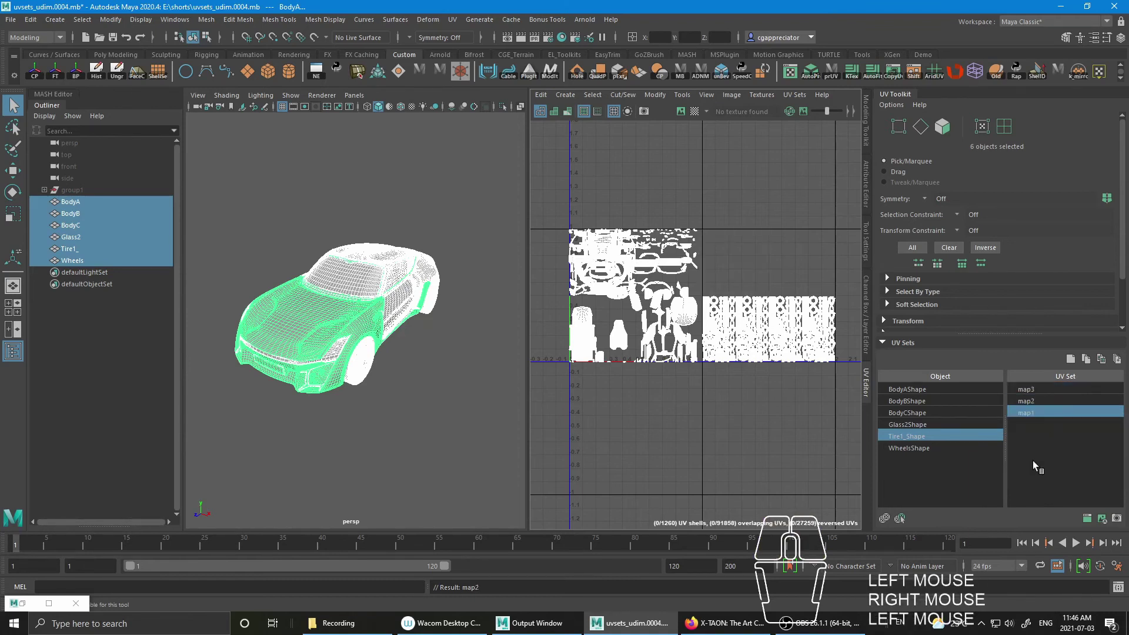
- Move map3 to the top of WheelsShape's UV sets and place map1 last, below map2
left_click(927, 447)
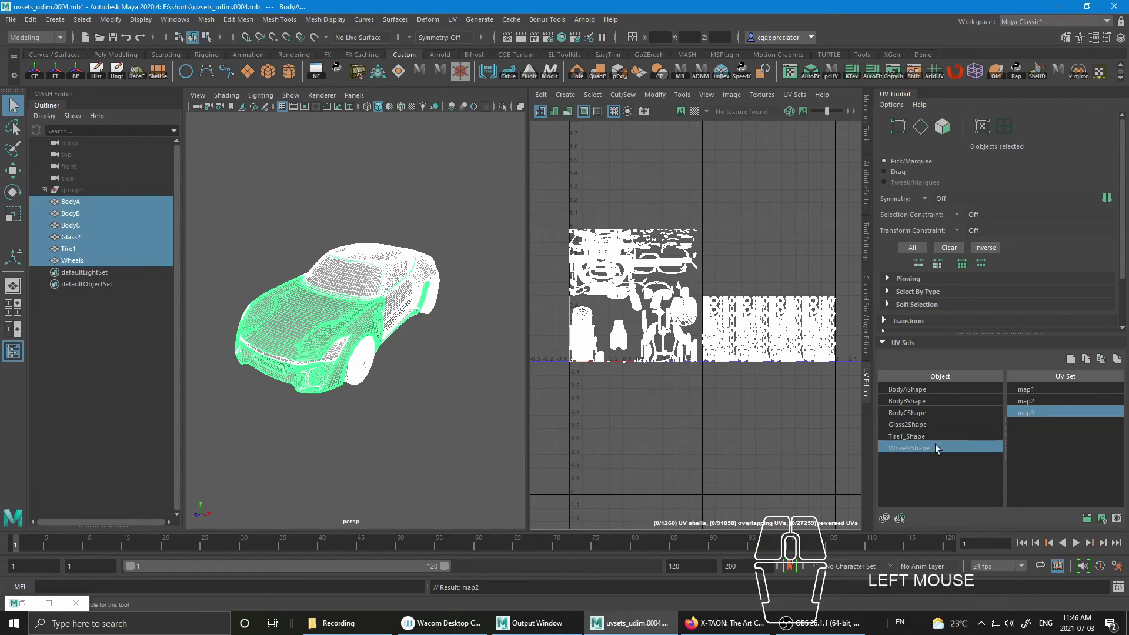
right_click(1028, 412)
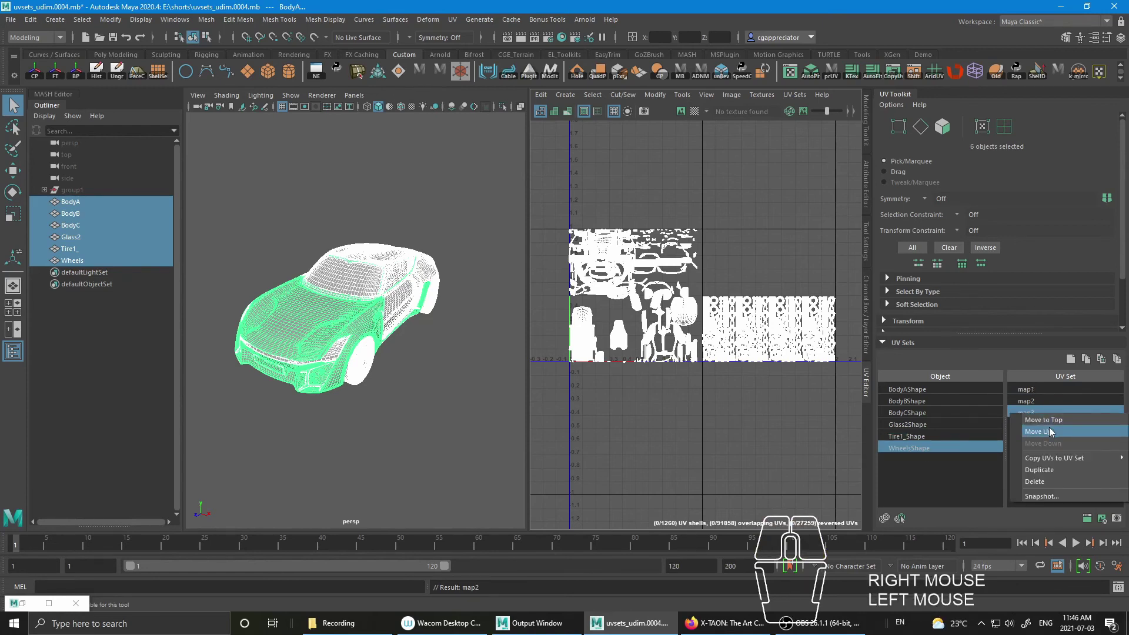
left_click(1056, 422)
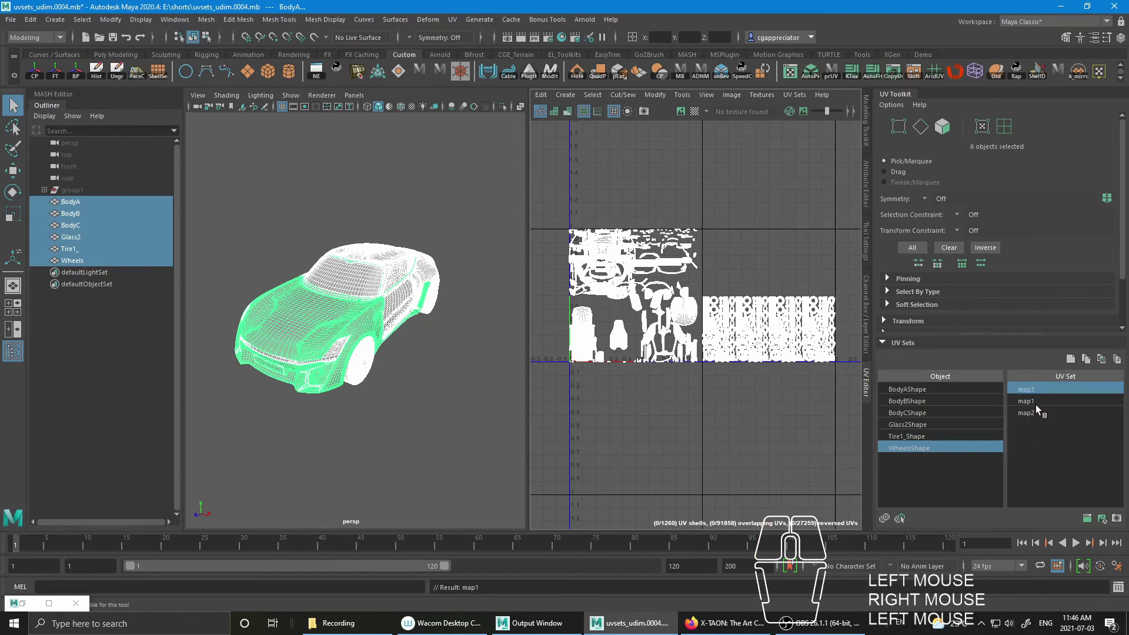
left_click(1035, 403)
right_click(1035, 404)
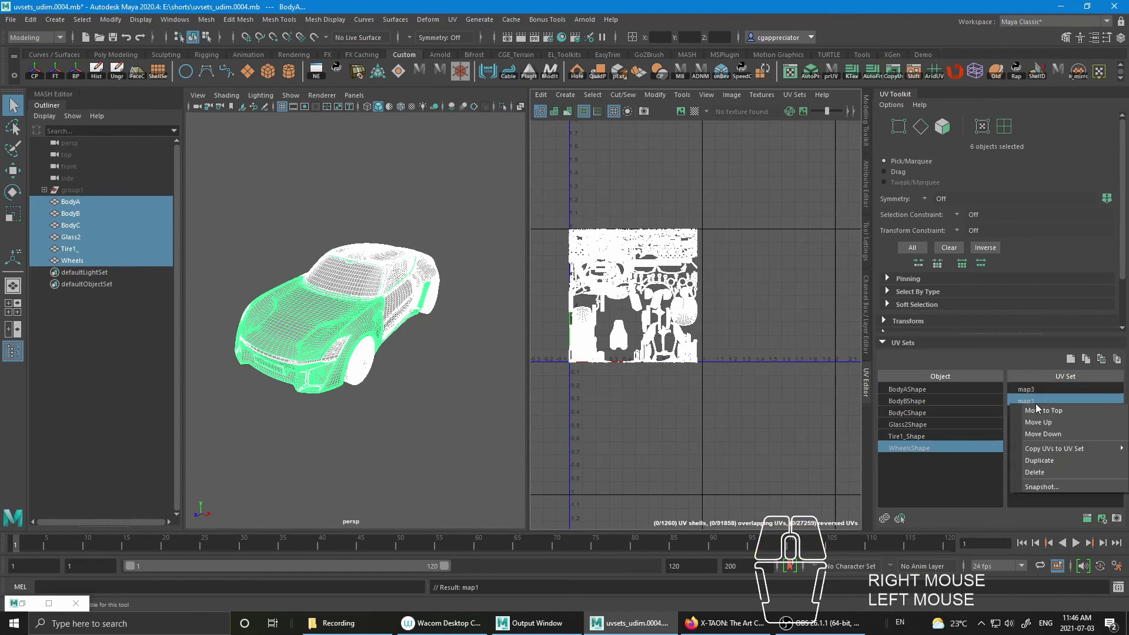
left_click(1056, 435)
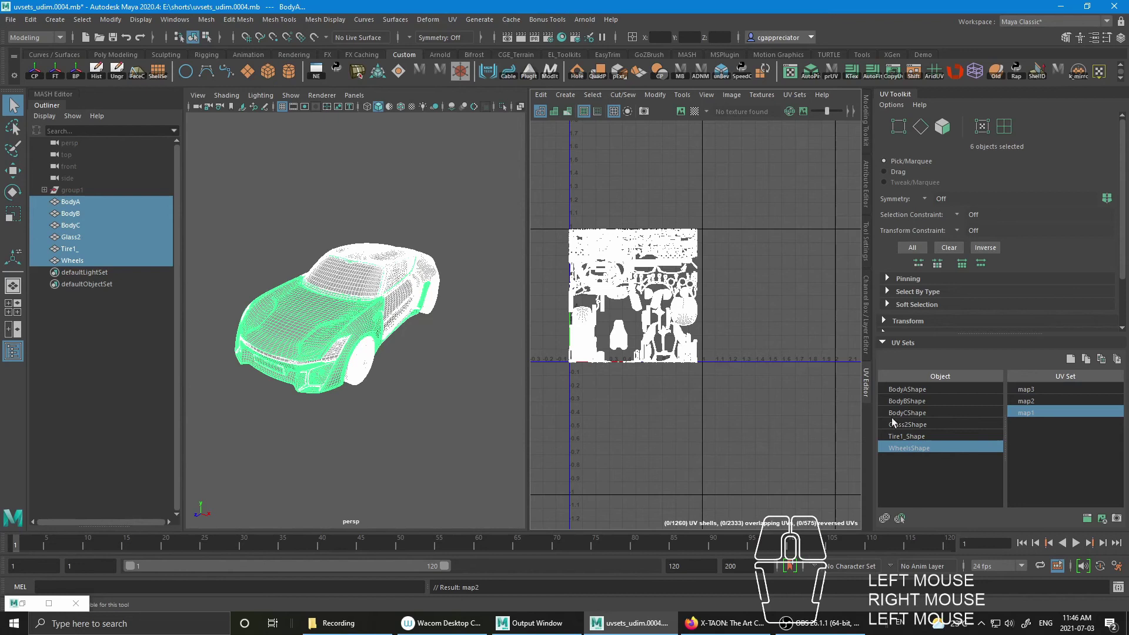
- Select all six shapes from BodyAShape to WheelsShape to list their shared UV sets, and close the minimized editor window
left_click(924, 389)
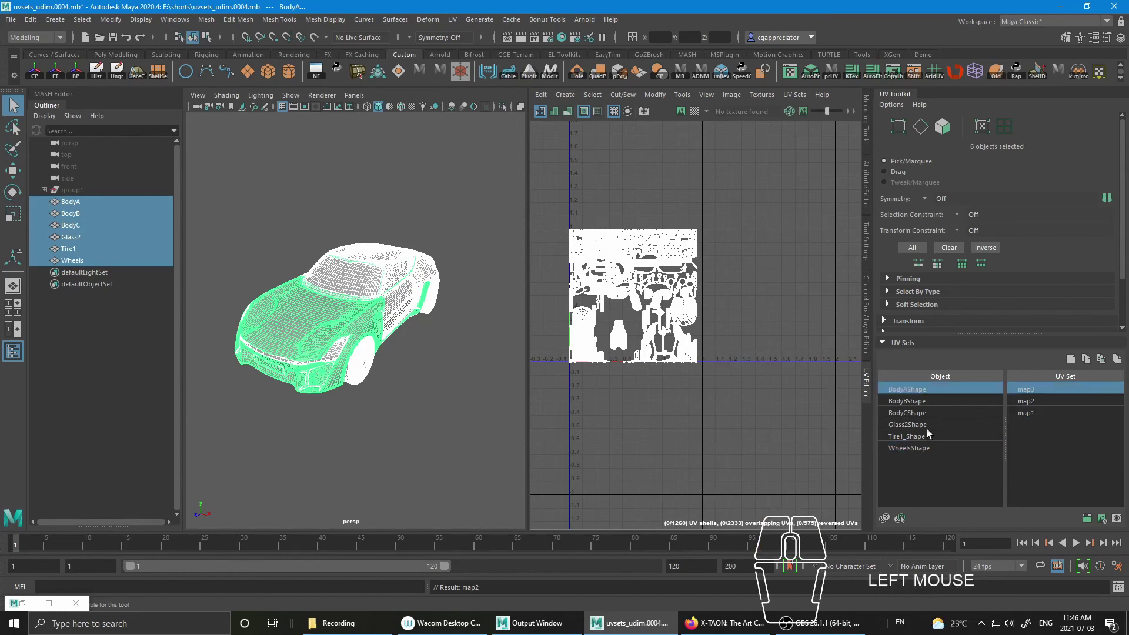
left_click(922, 450, "shift")
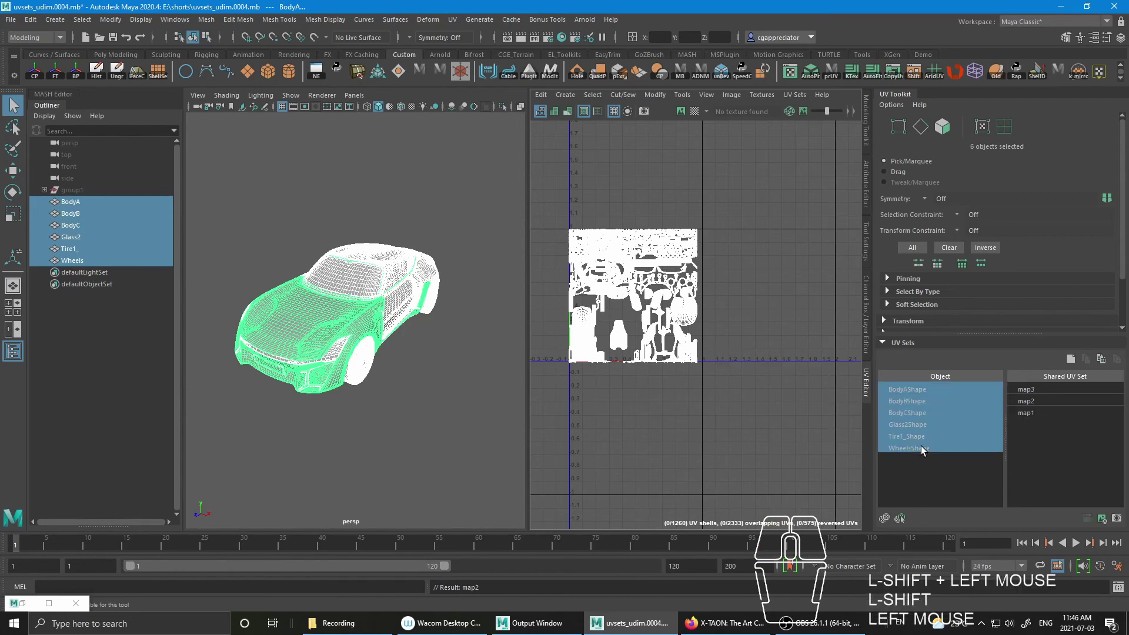
left_click(23, 605)
left_click_drag(1076, 190, 852, 348)
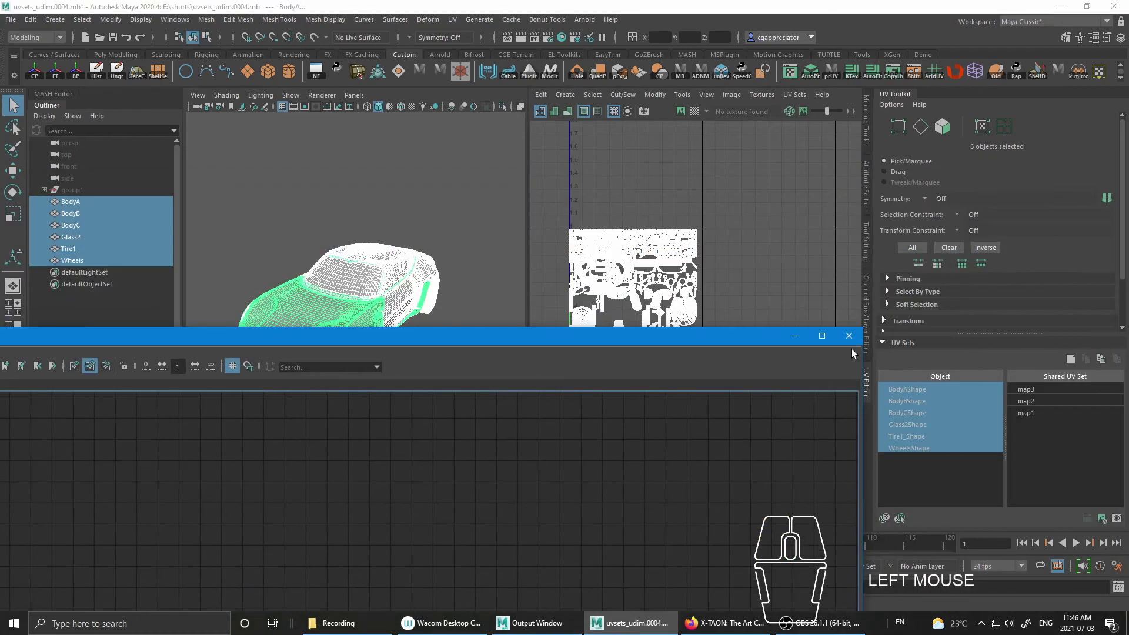
left_click(848, 336)
- Open the UV Set Editor, update its list, and compare the map3 and map1 layouts across all selected meshes
left_click(454, 20)
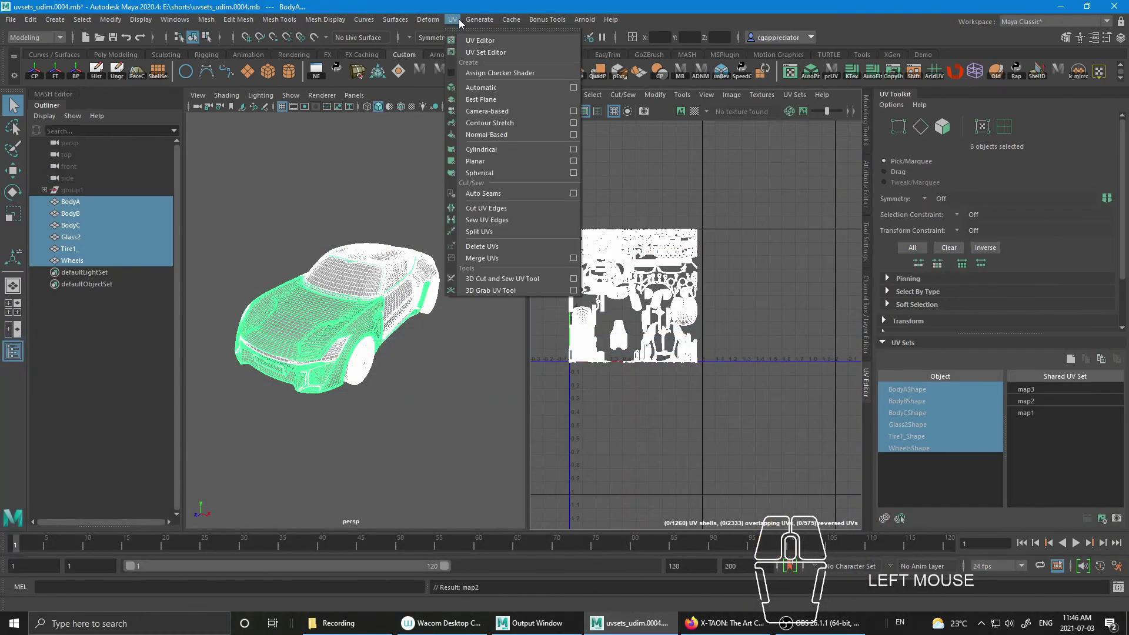
left_click(476, 52)
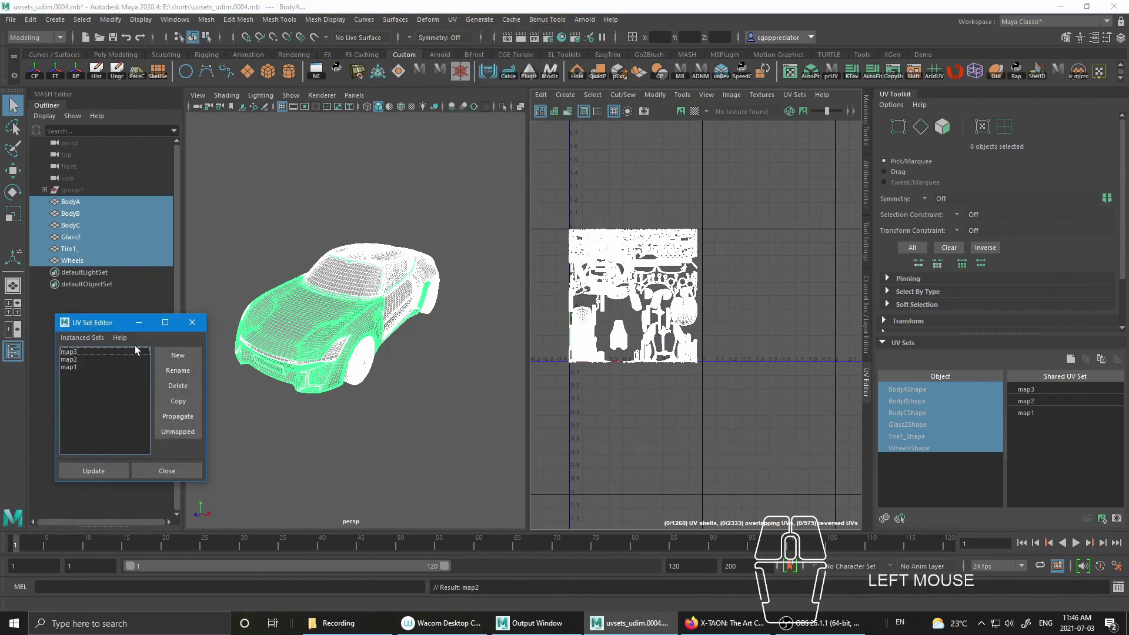
left_click(122, 470)
left_click(71, 353)
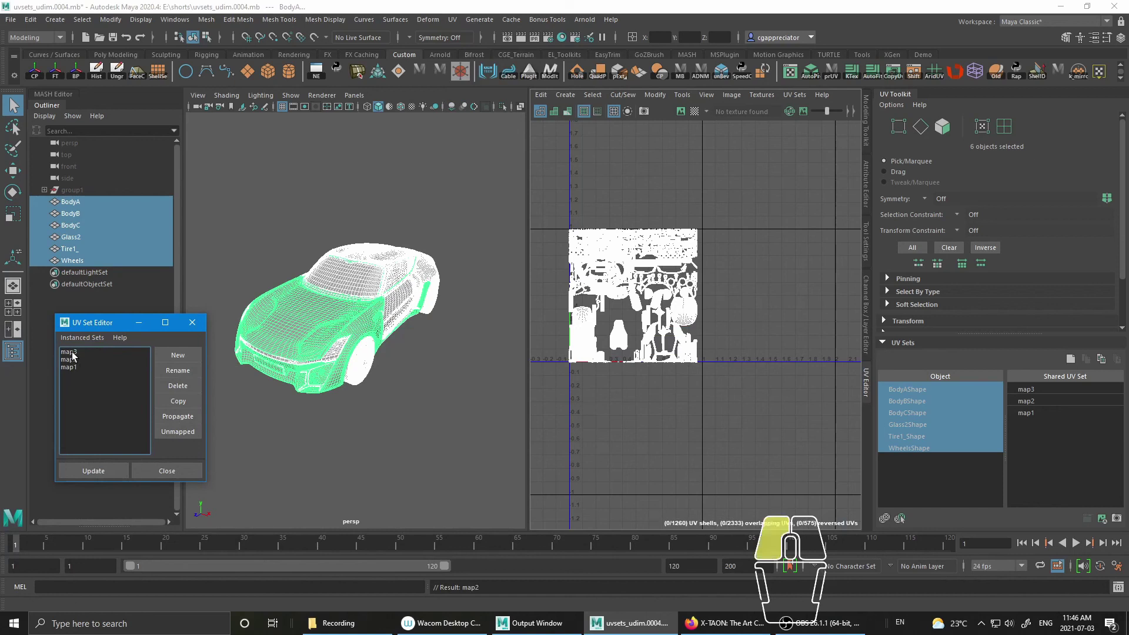
right_click_drag(615, 390, 688, 355, "alt")
middle_click_drag(688, 356, 674, 355, "alt")
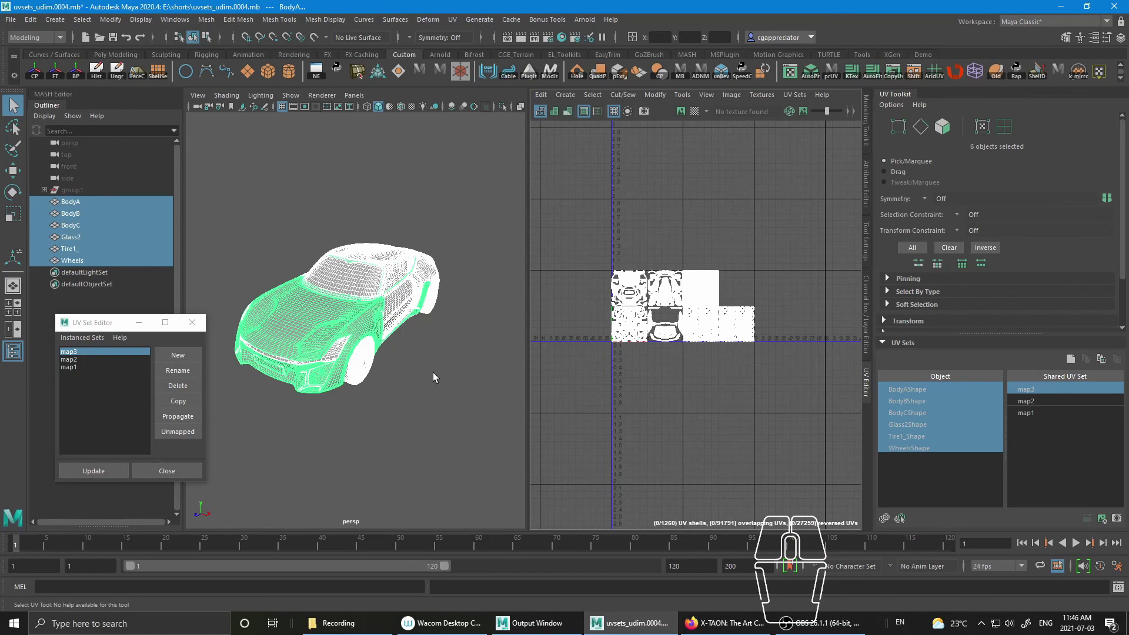
left_click(70, 367)
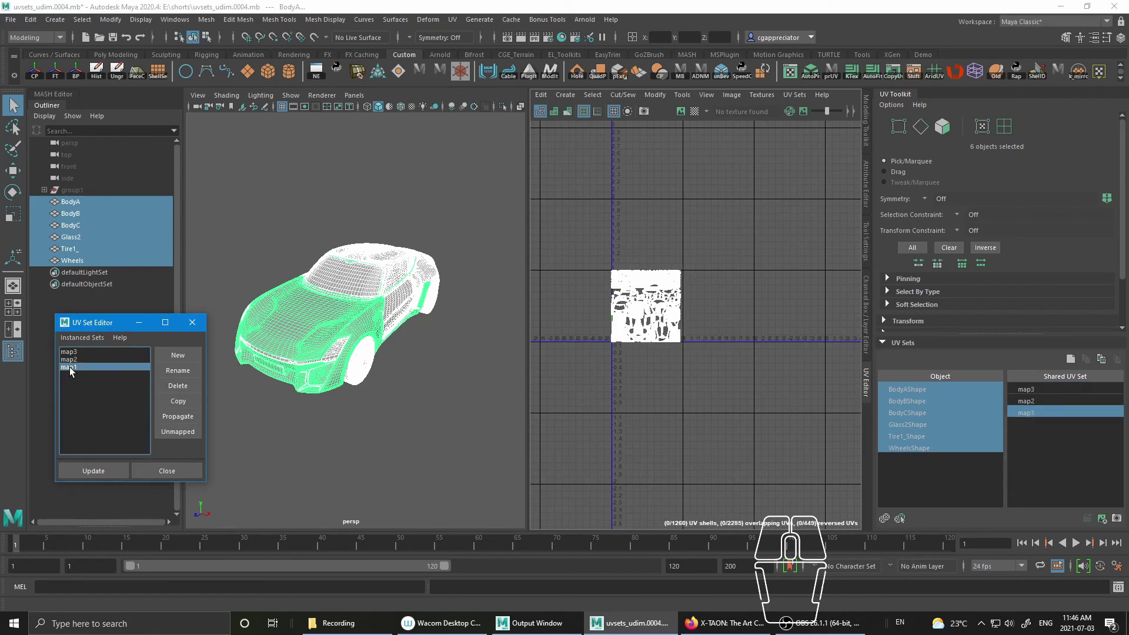